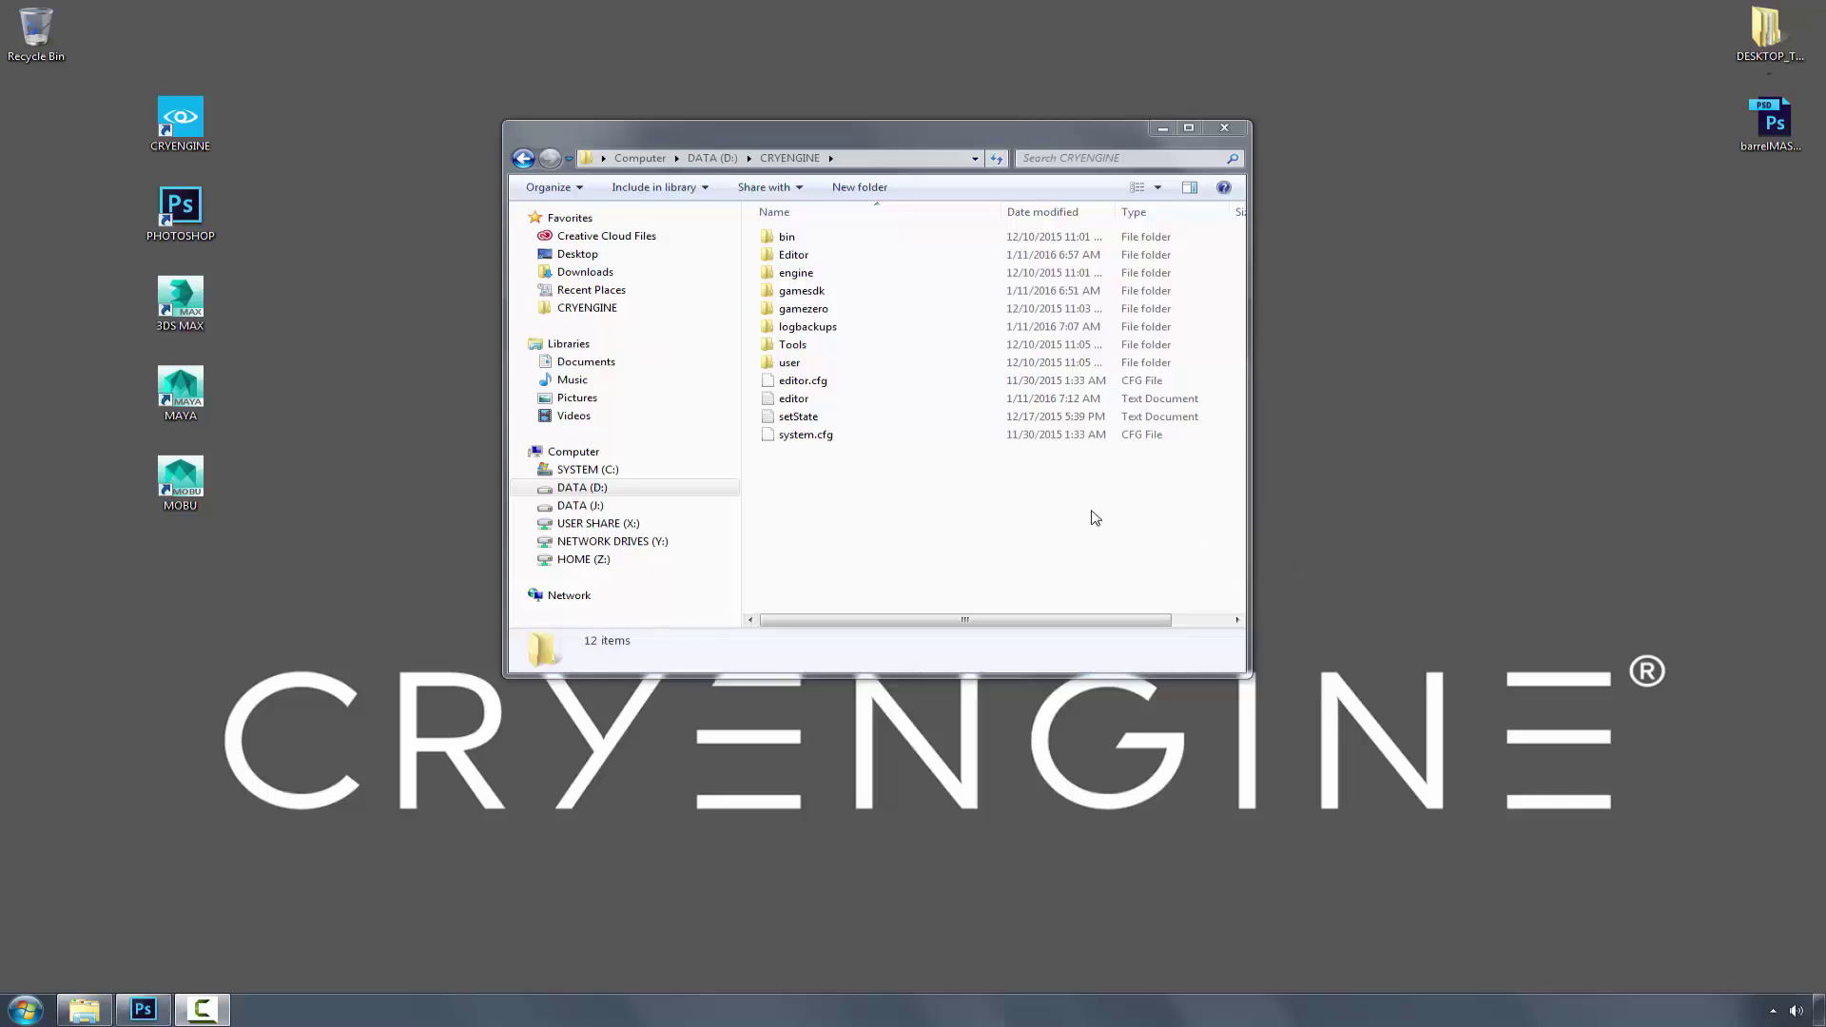
Step: Browse to D:\CRYENGINE\Tools\rc and bring up the actions for the rc configuration file
left_click(830, 350)
double_click(830, 347)
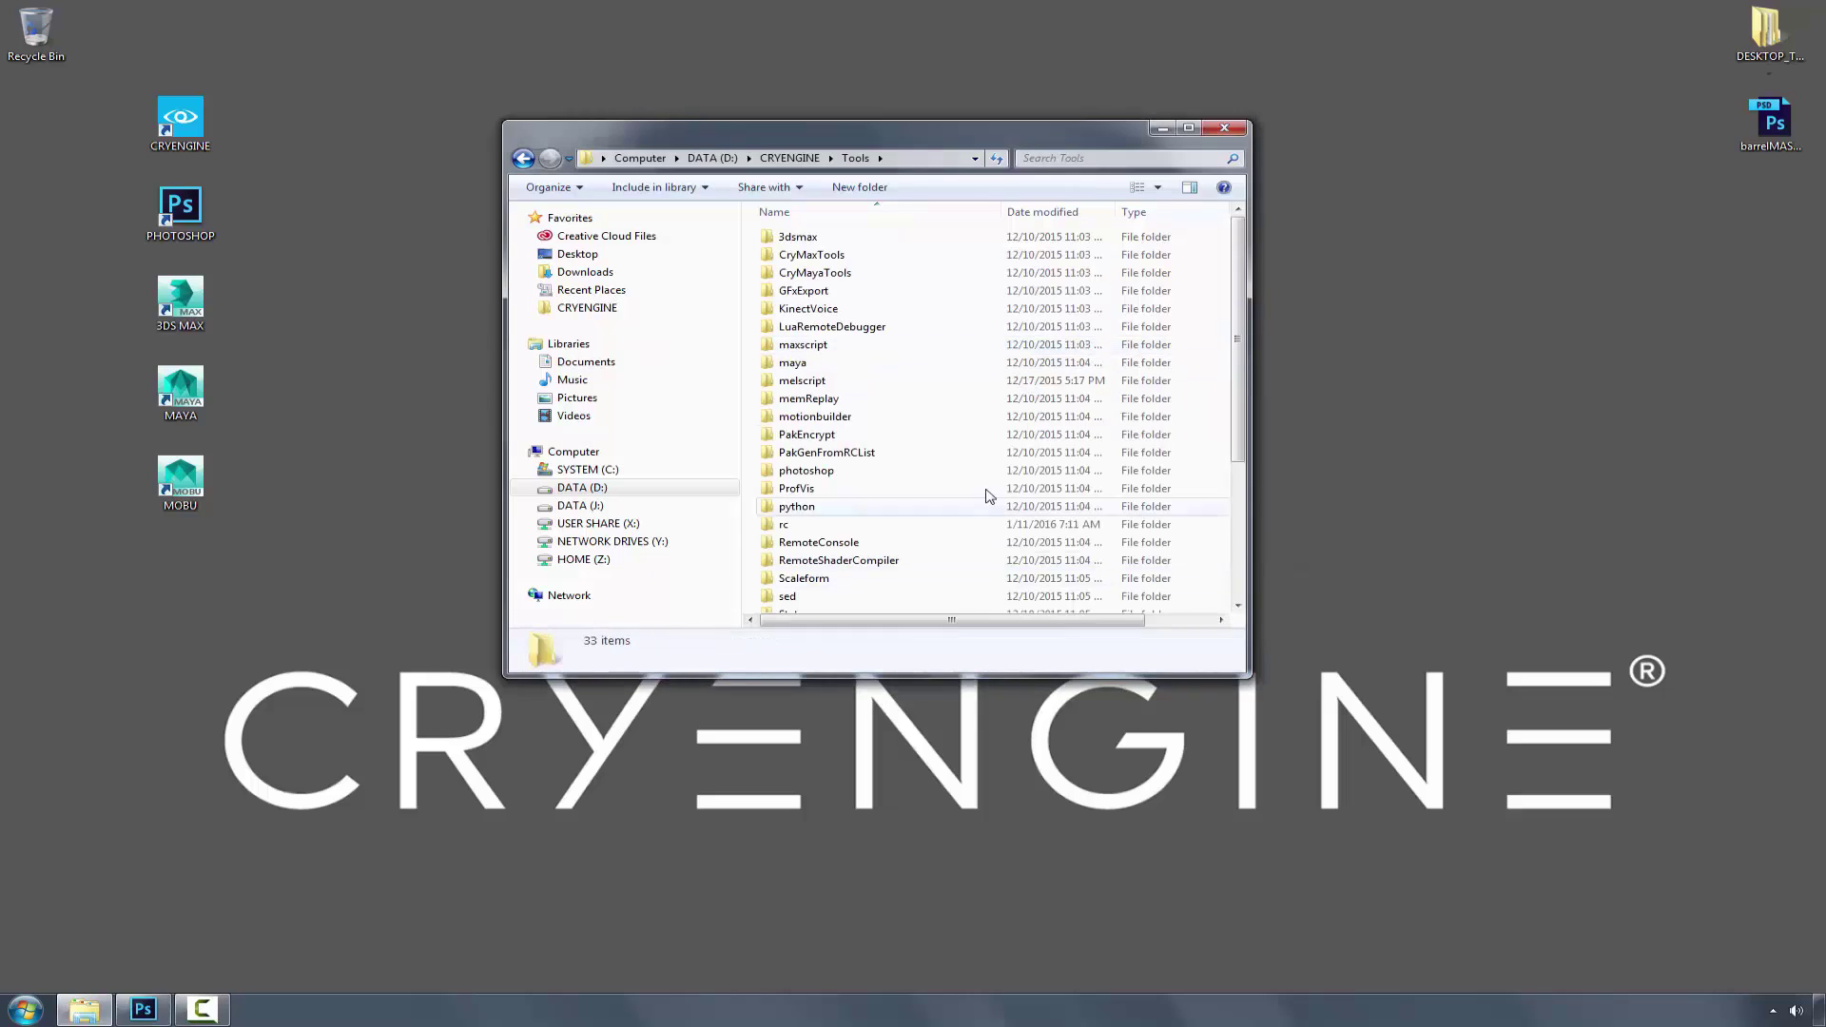
double_click(849, 520)
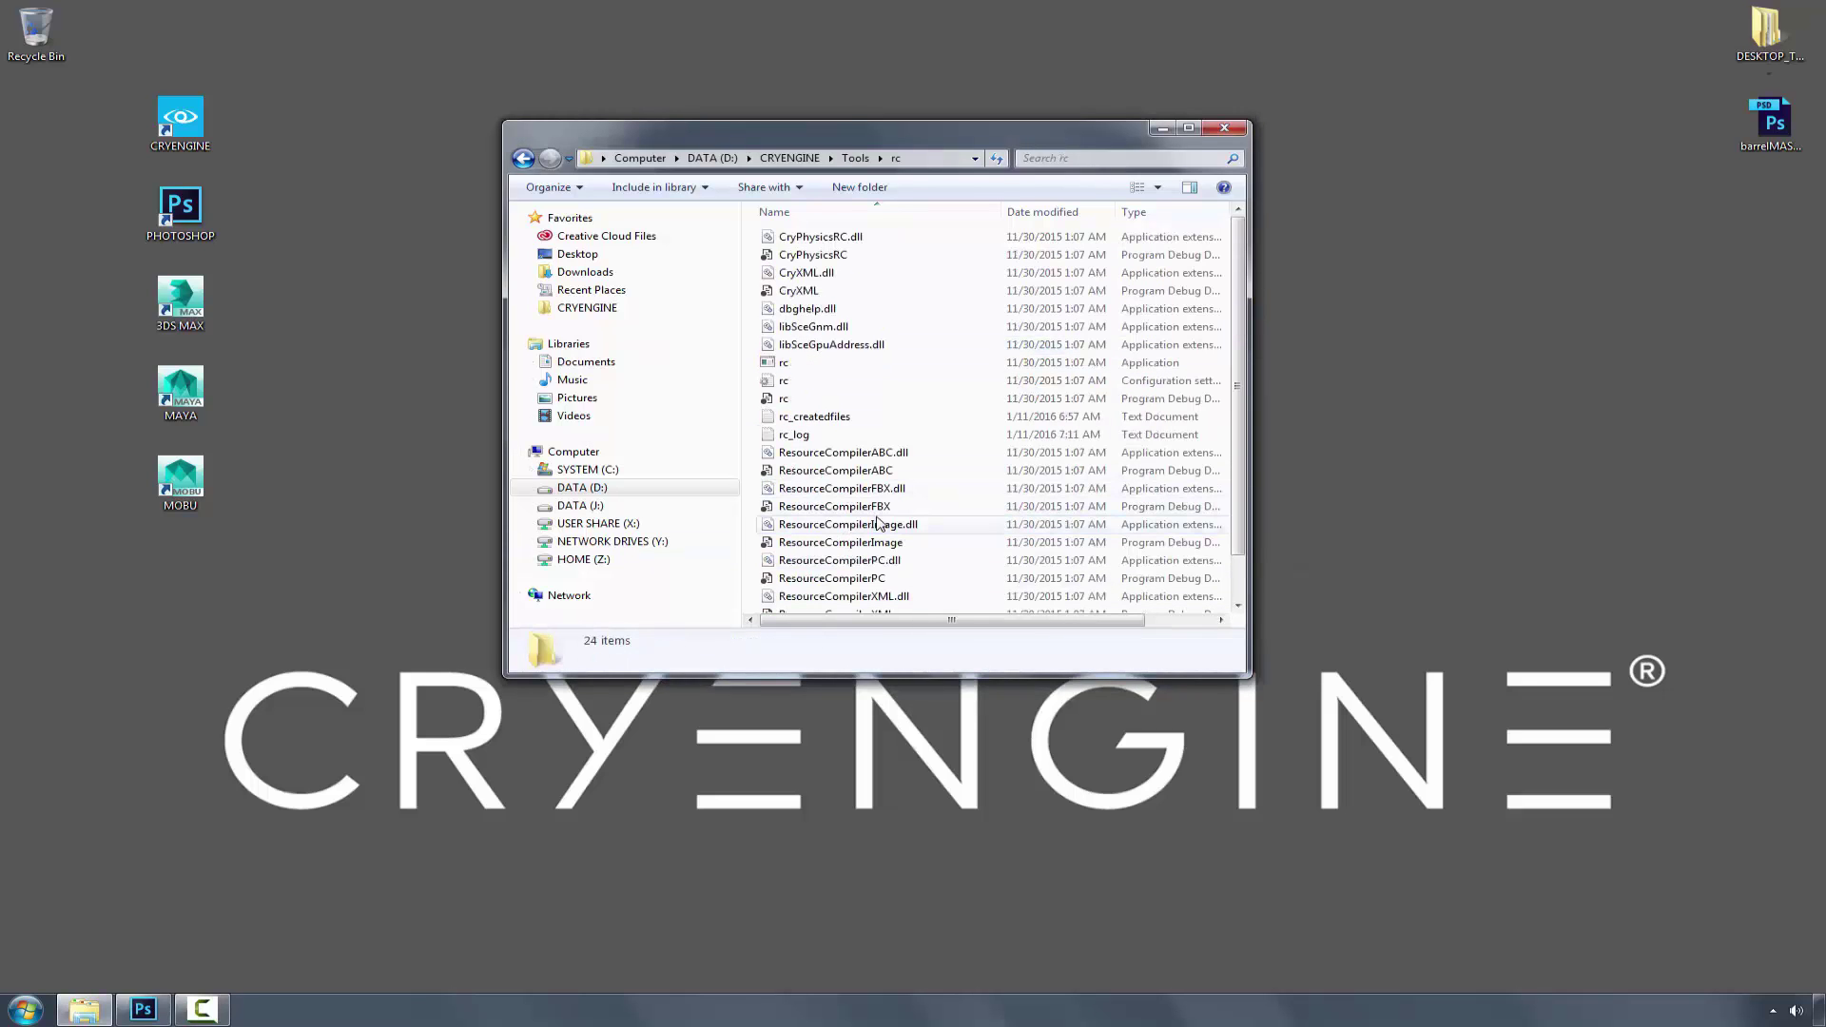
left_click(1115, 383)
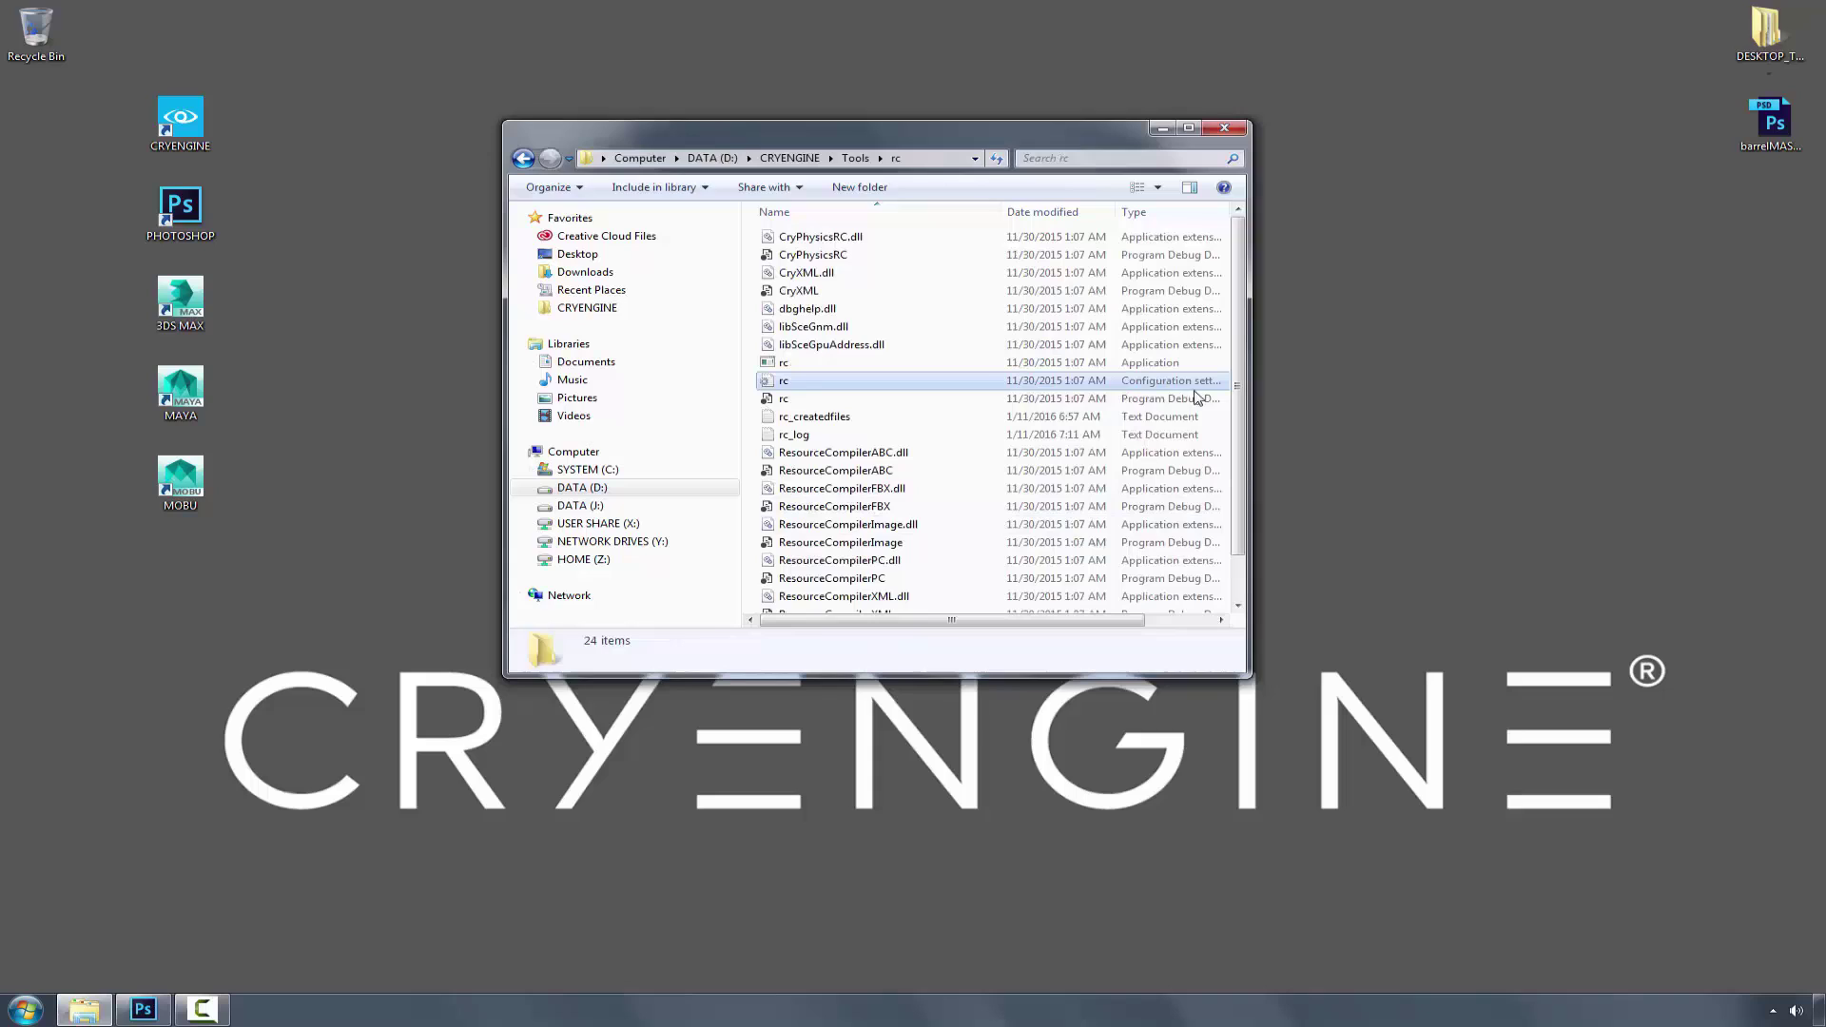
left_click_drag(1252, 443, 1477, 444)
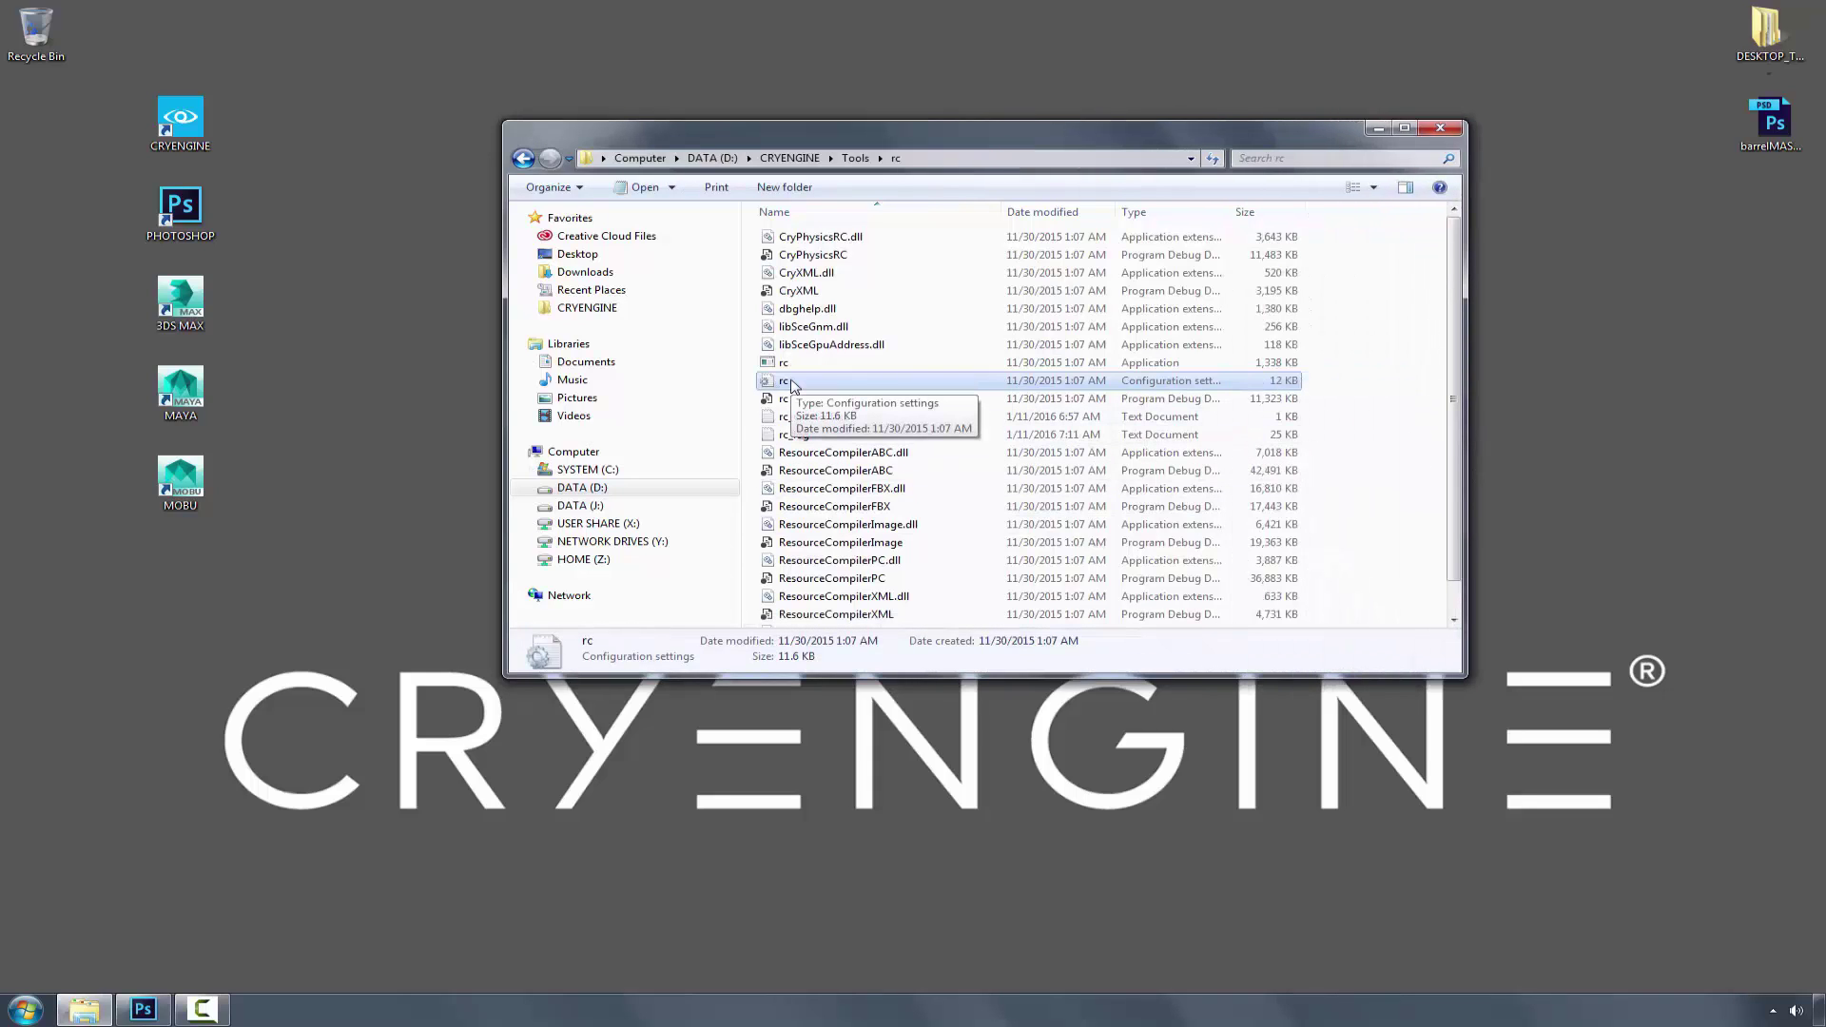
right_click(799, 383)
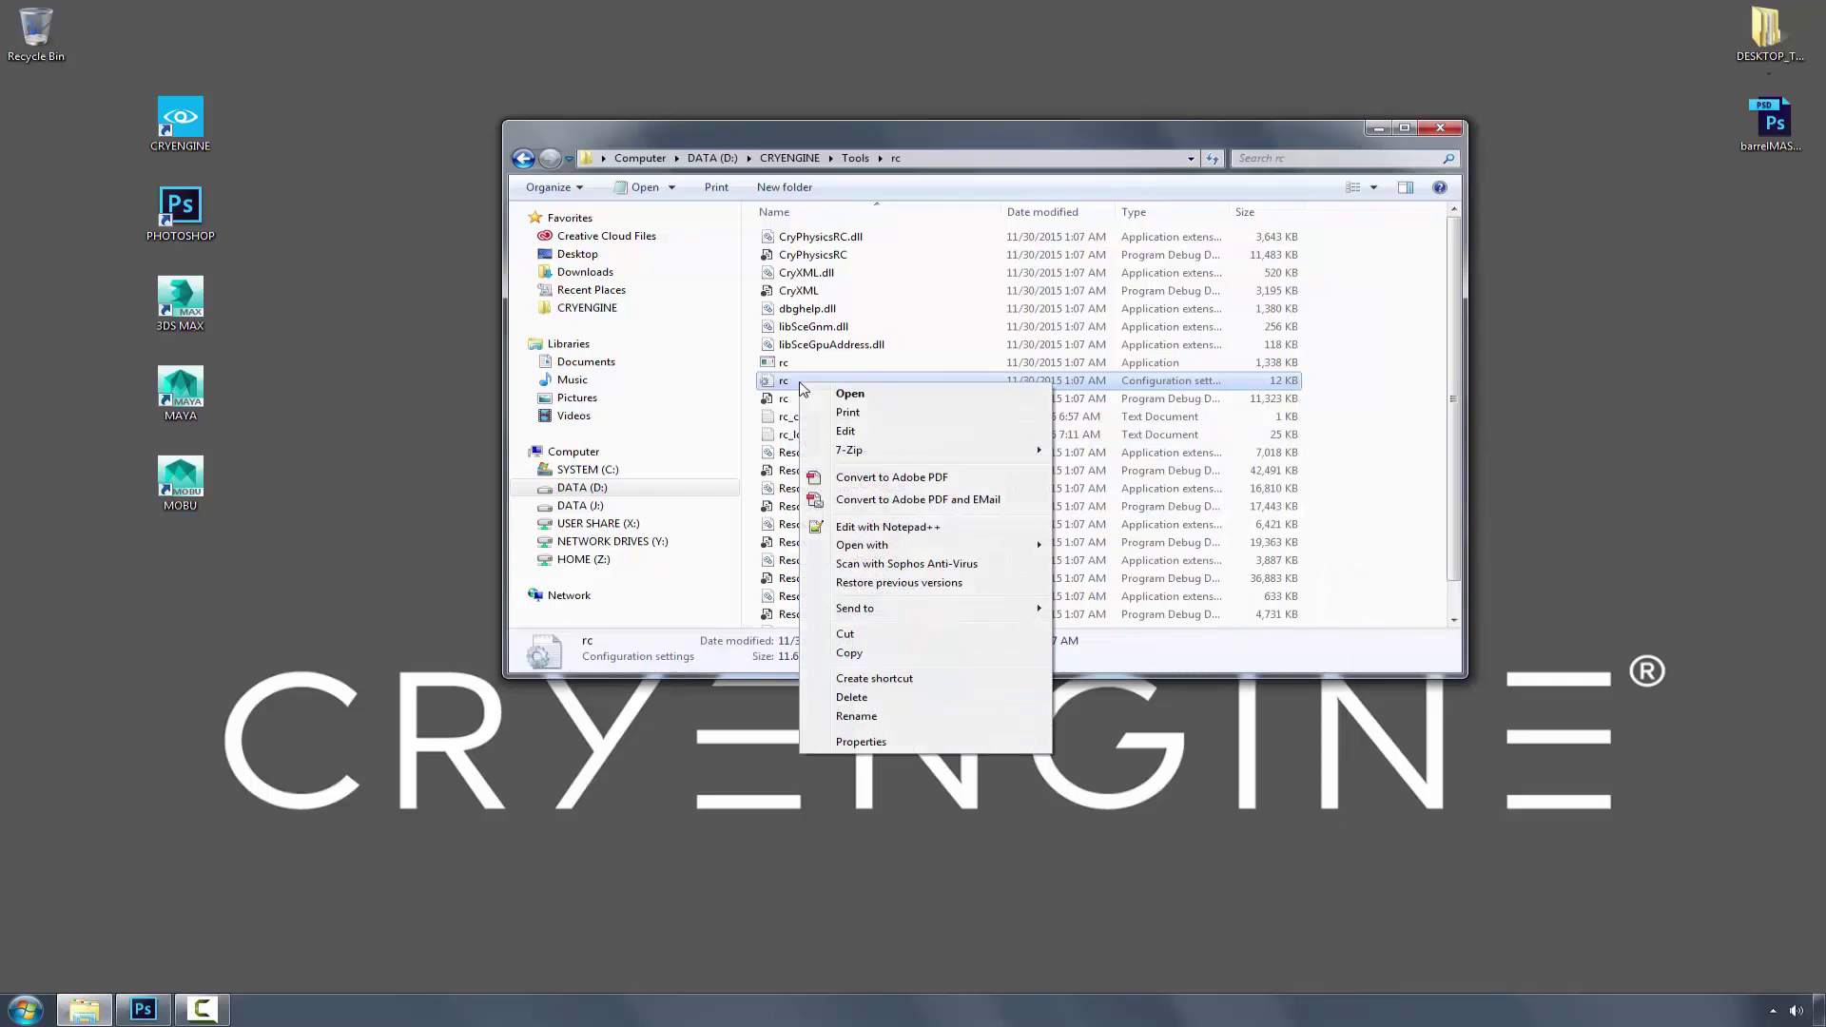
Step: Open rc.ini in Notepad++ and close the tutorial.chrparams and skelProxy.chrparams tabs
left_click(901, 528)
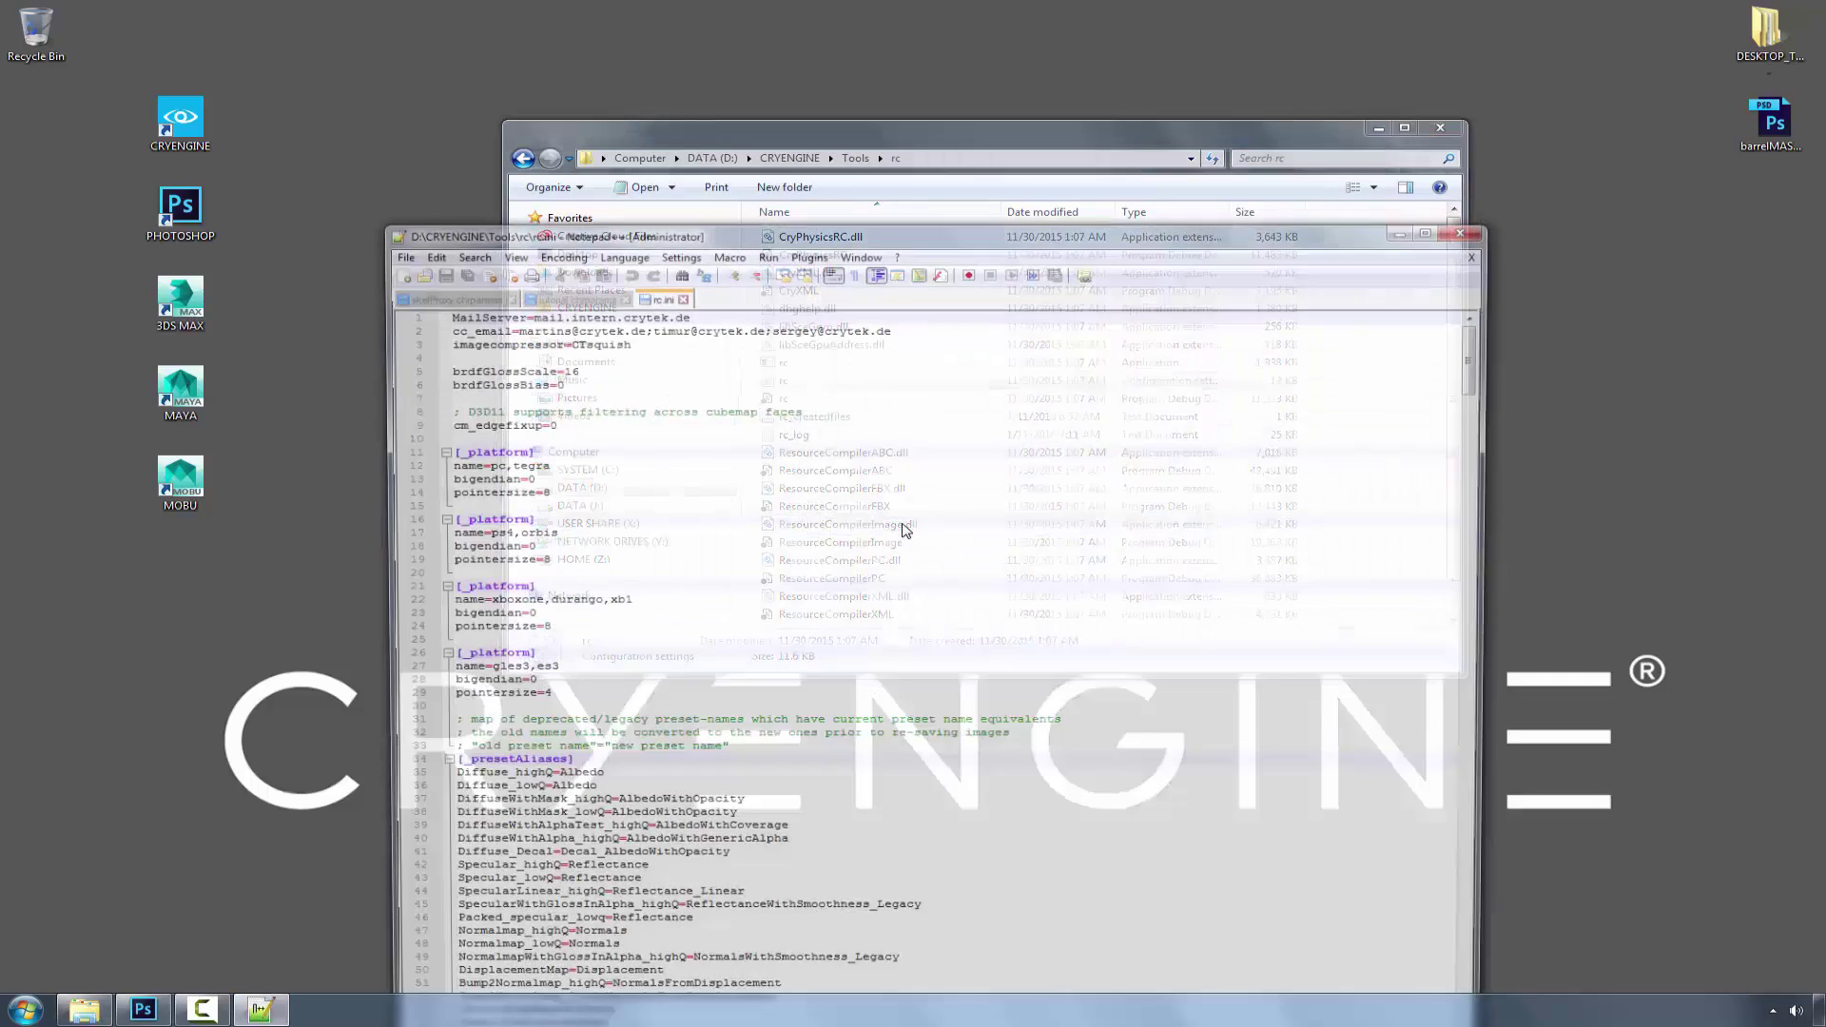
left_click_drag(808, 232, 816, 83)
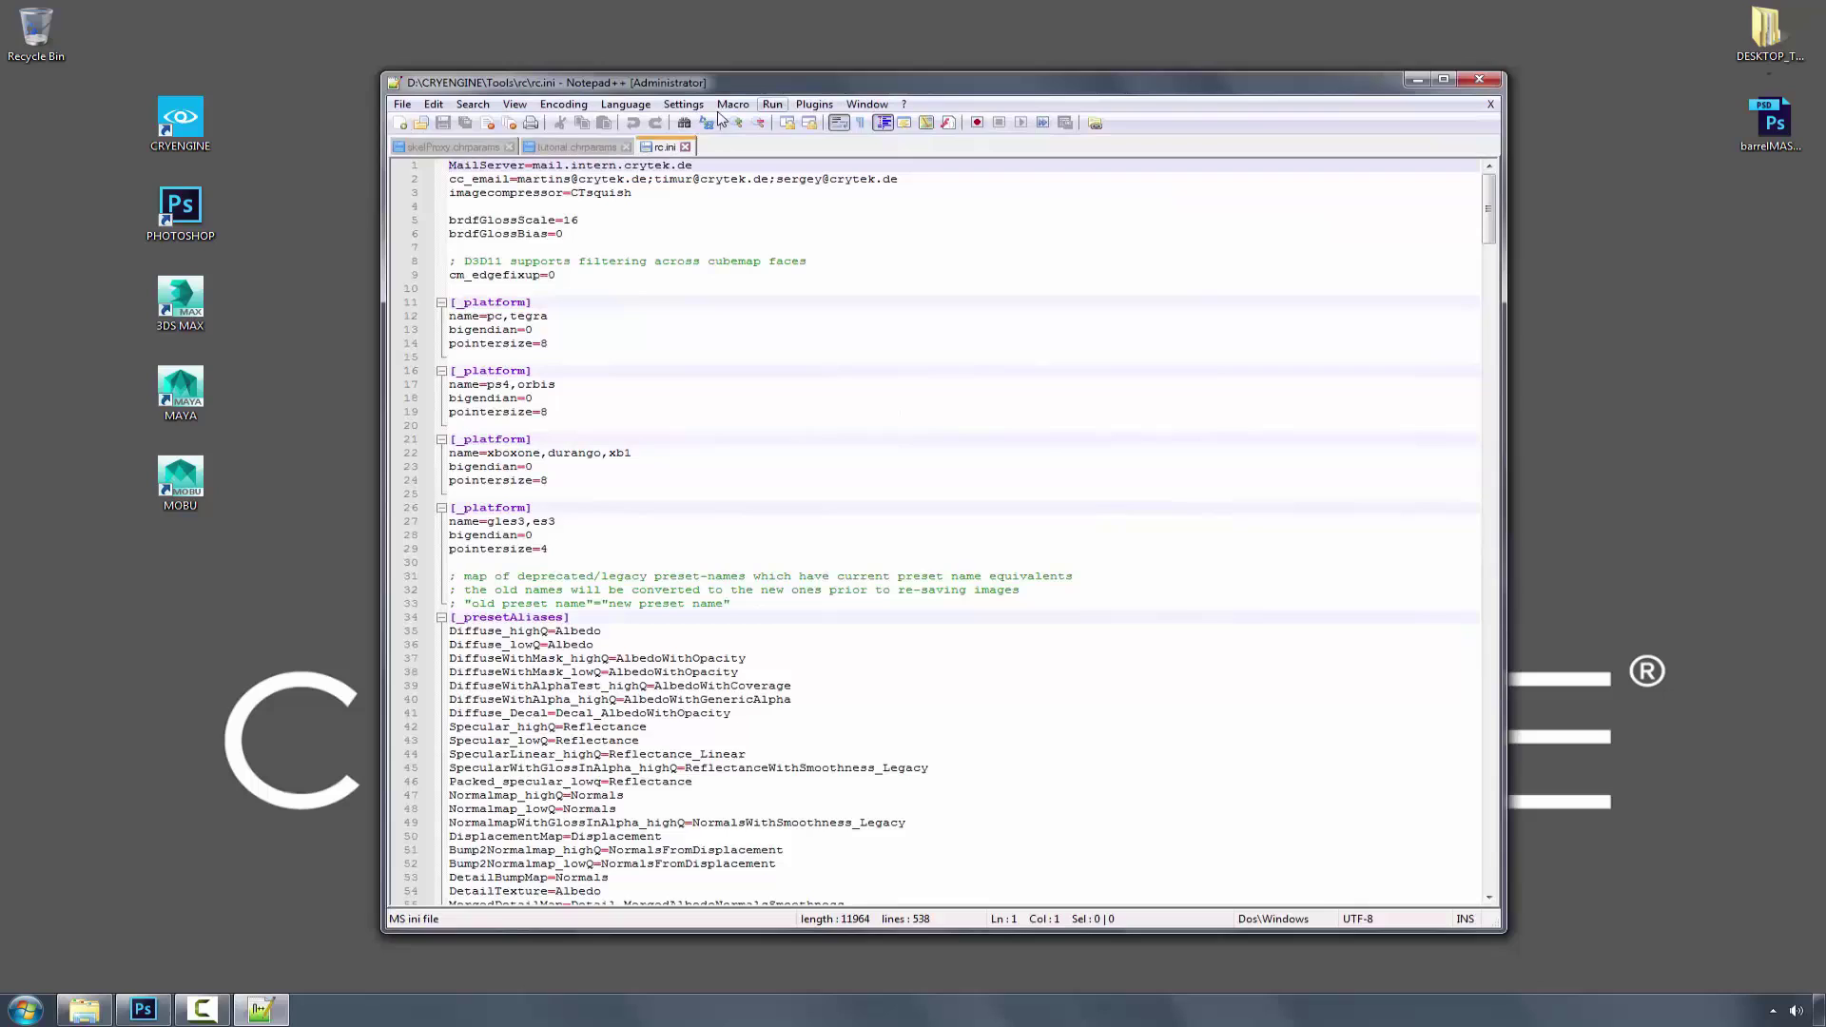
left_click(625, 147)
left_click(509, 148)
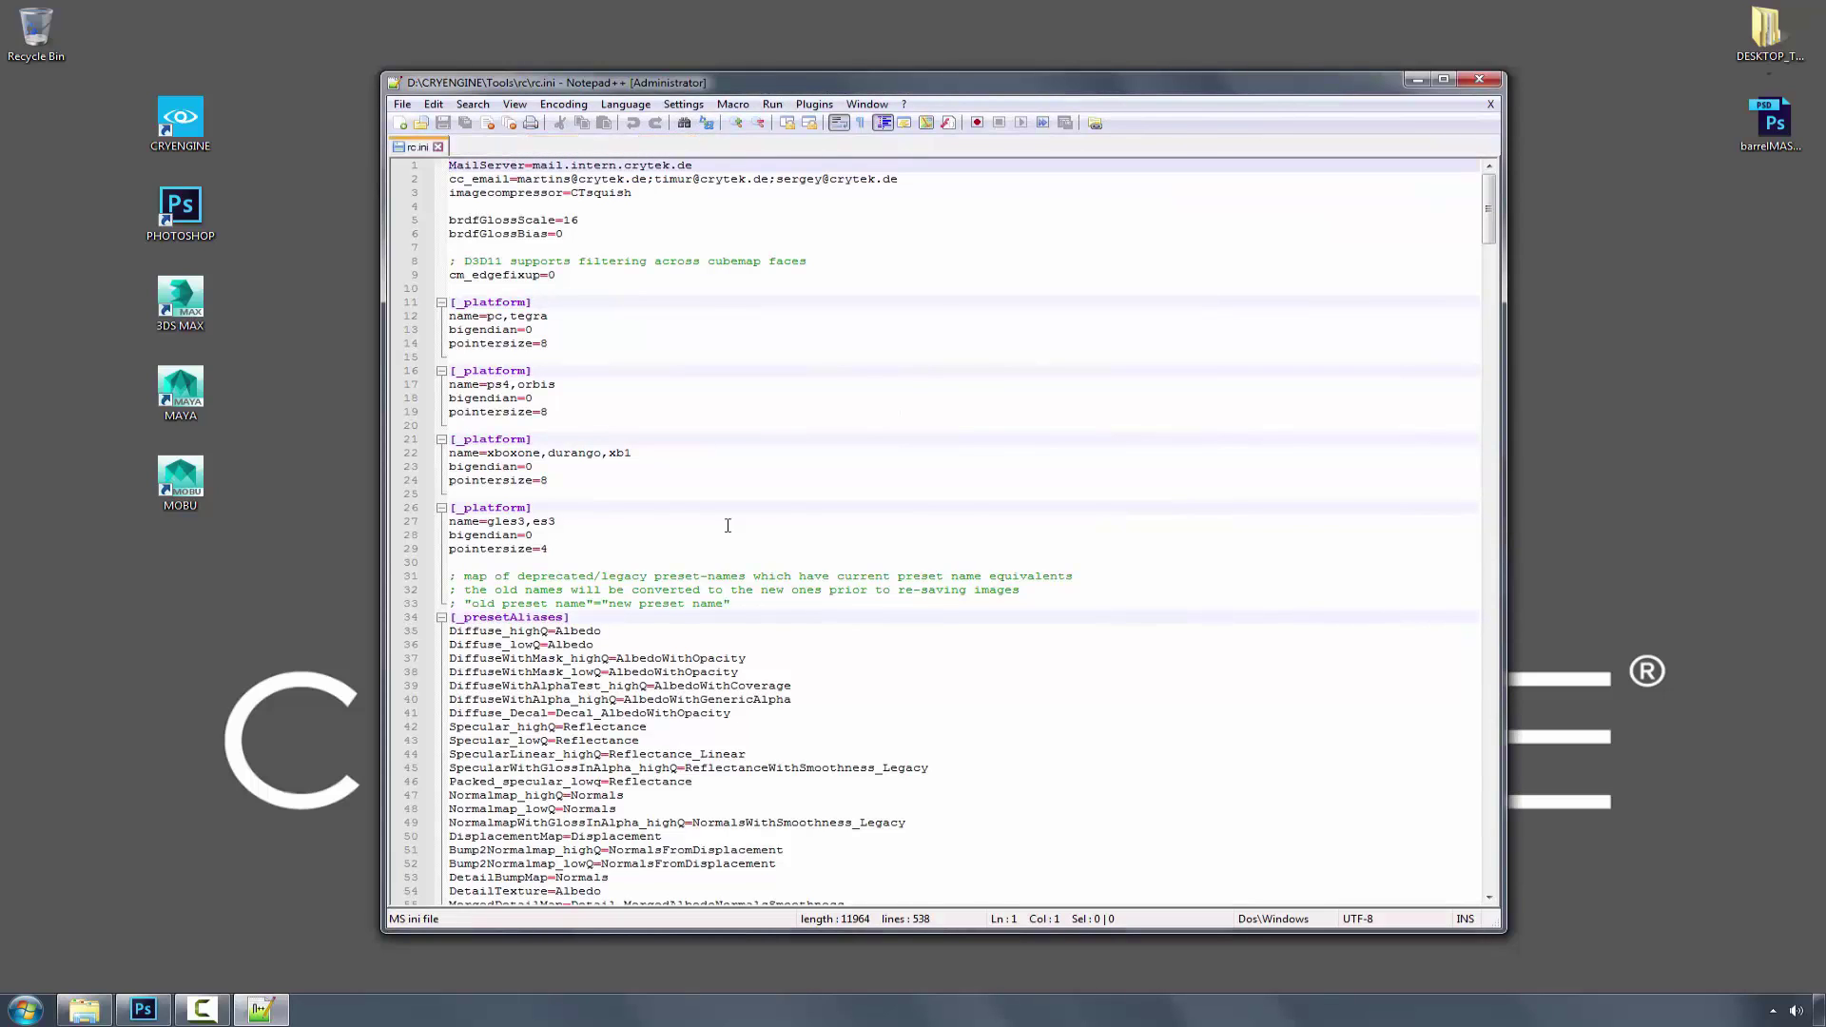
left_click(941, 306)
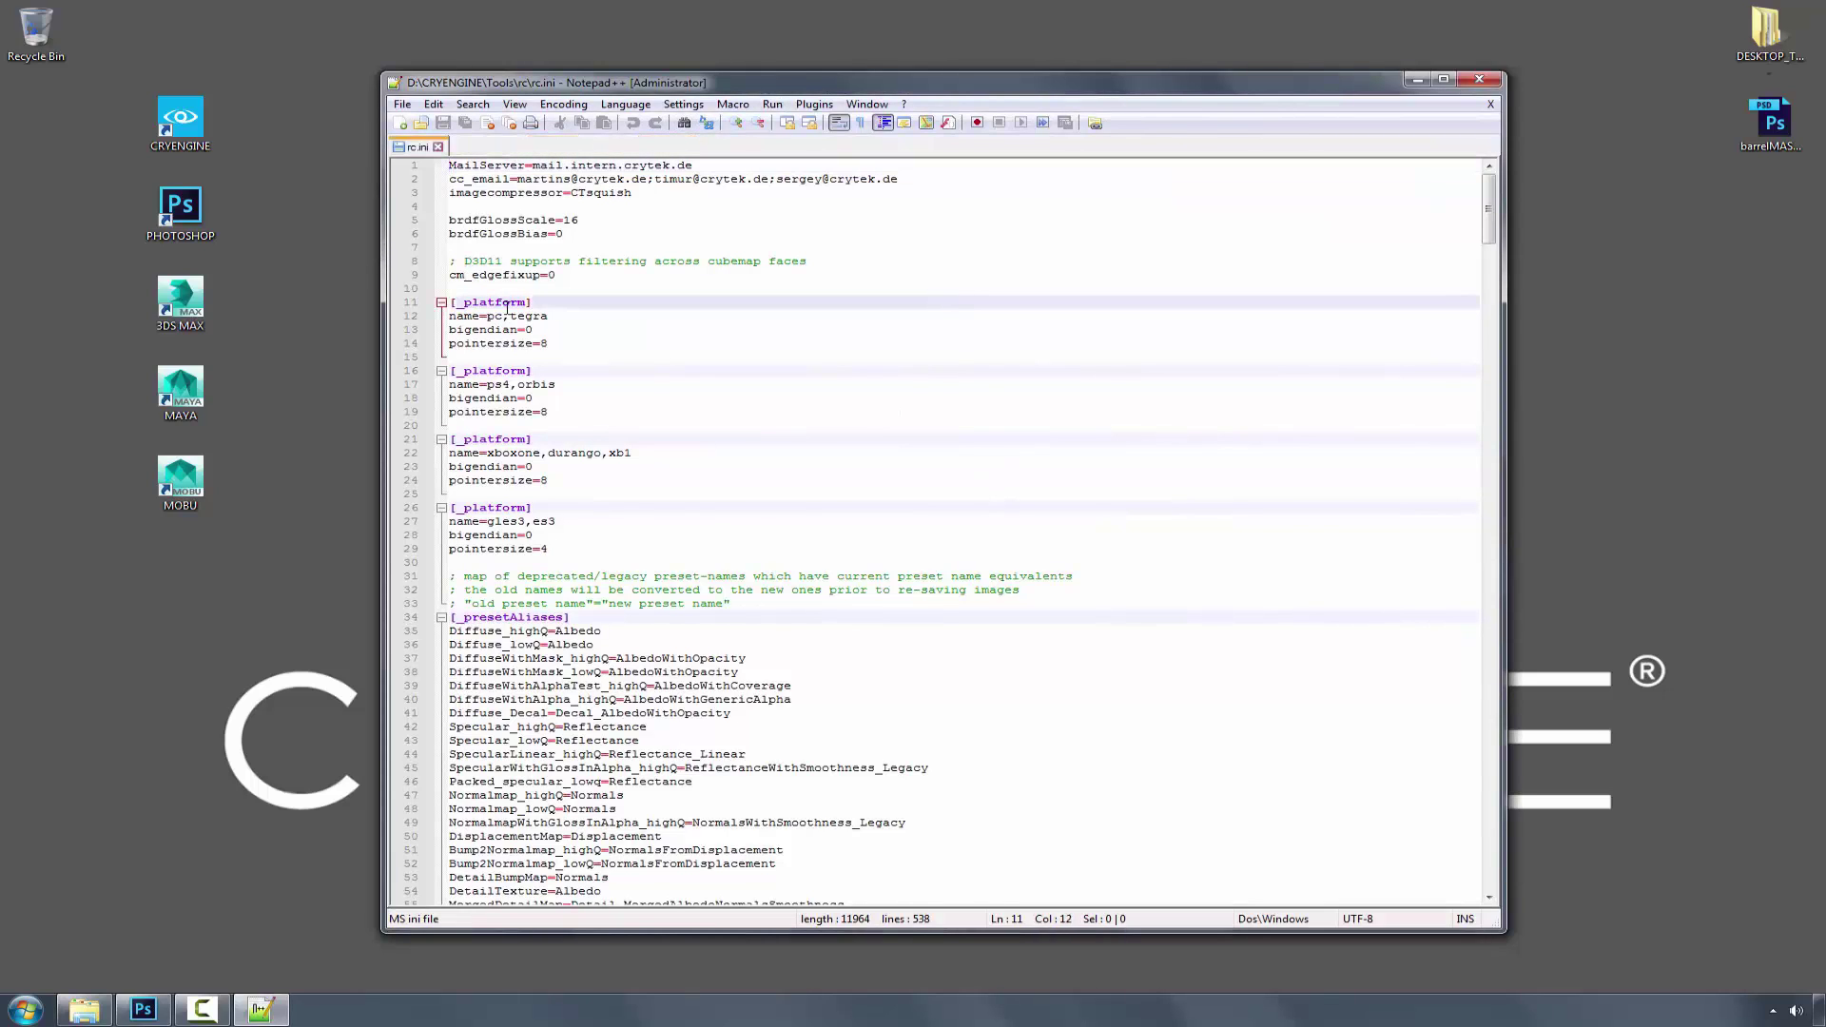
scroll(596, 636, "down", 7)
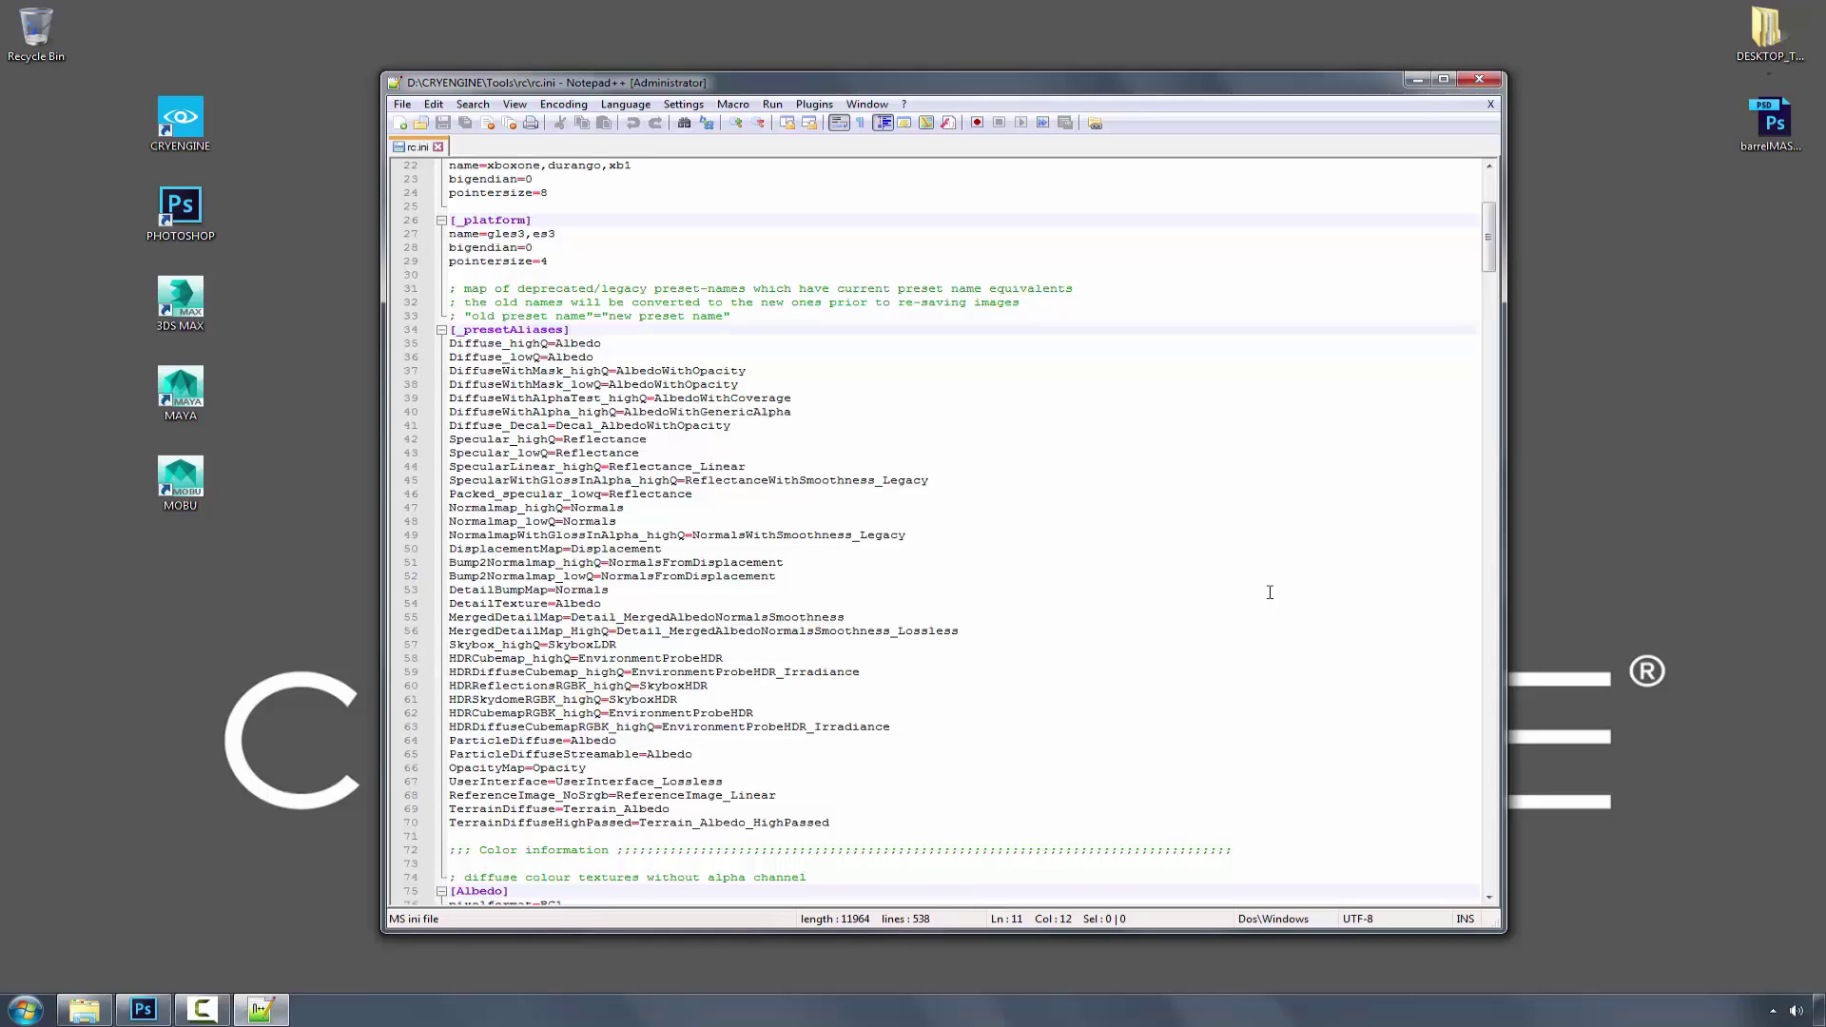
left_click_drag(833, 824, 705, 344)
left_click(705, 345)
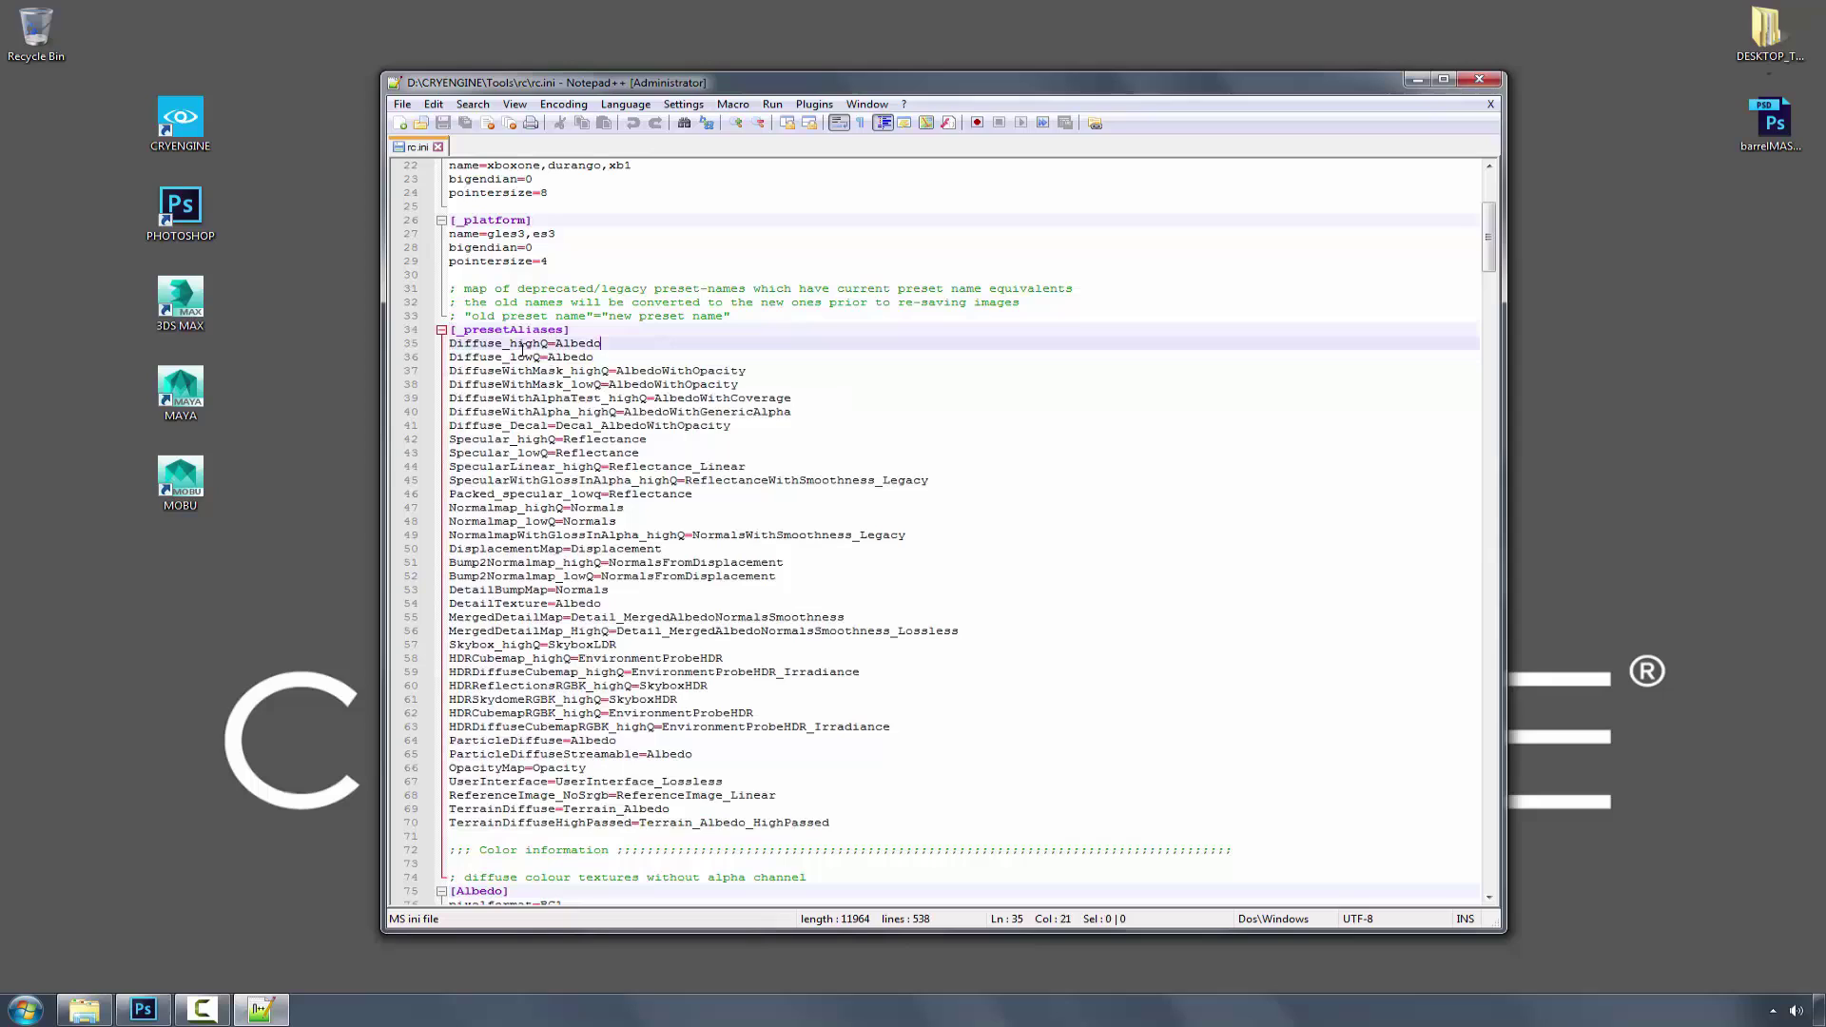
left_click(518, 344)
left_click(611, 344)
key("Down")
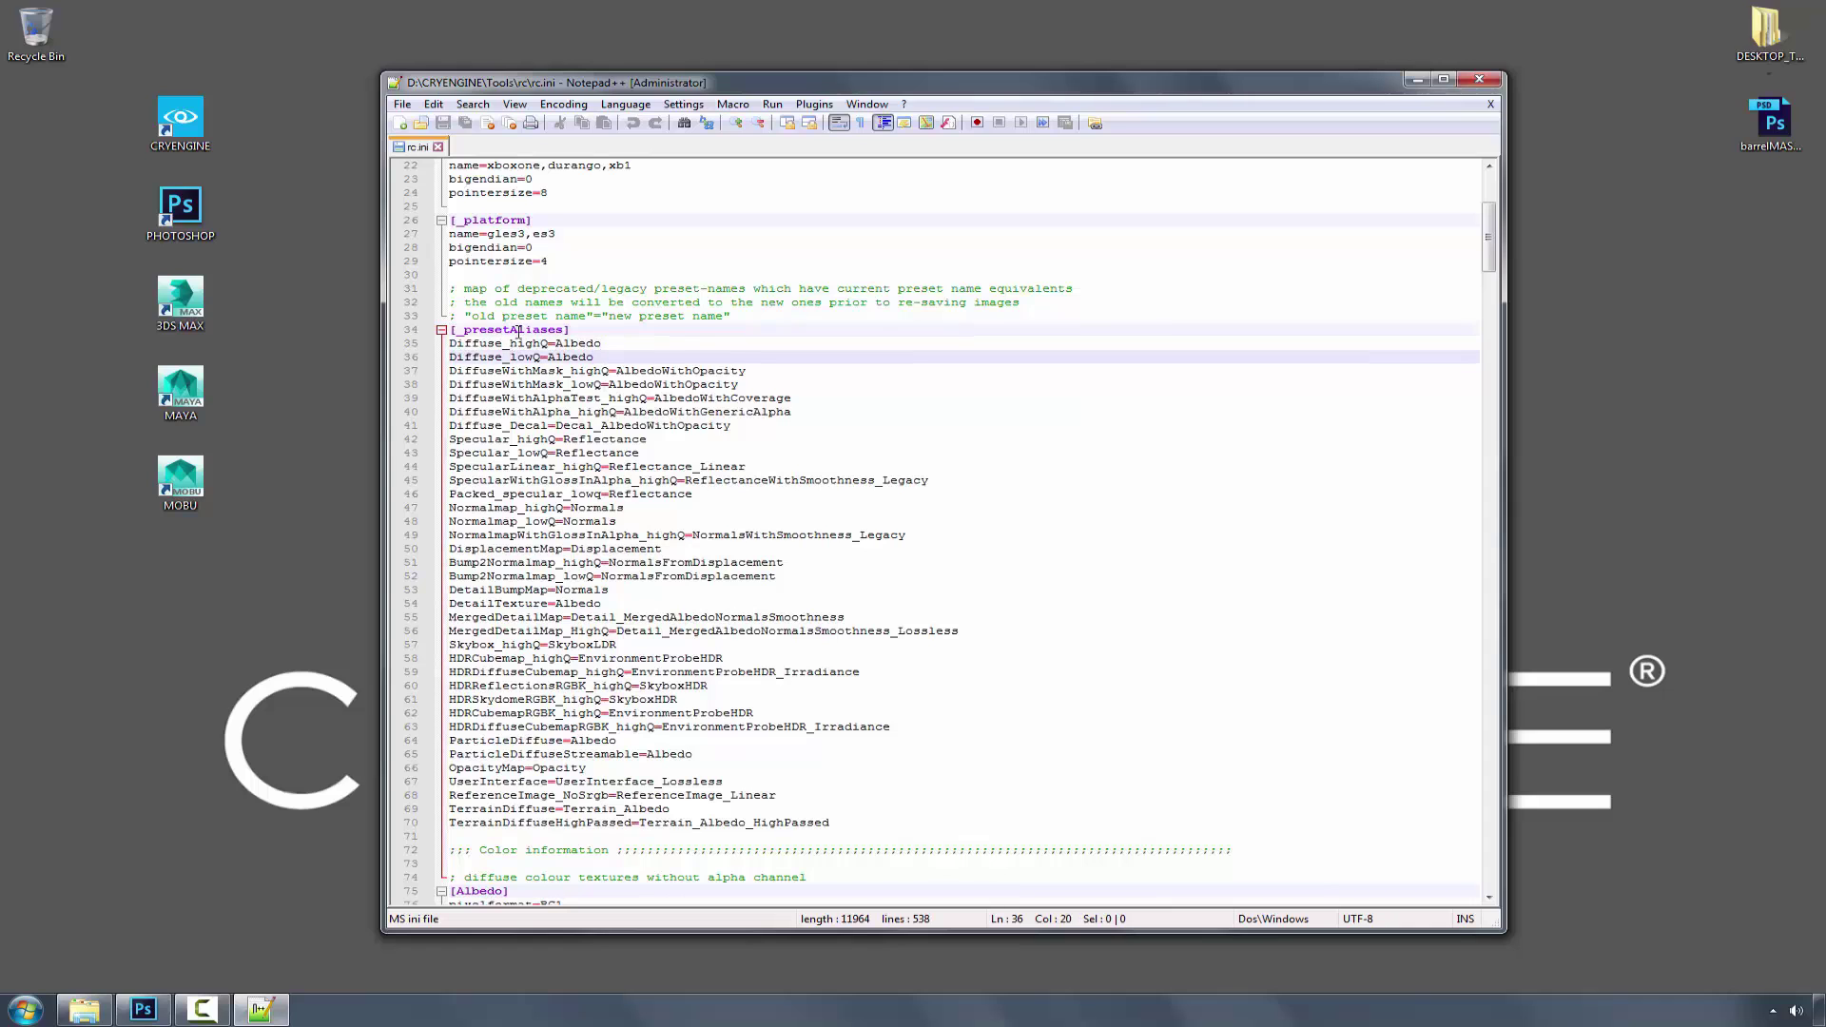
scroll(1052, 528, "down", 12)
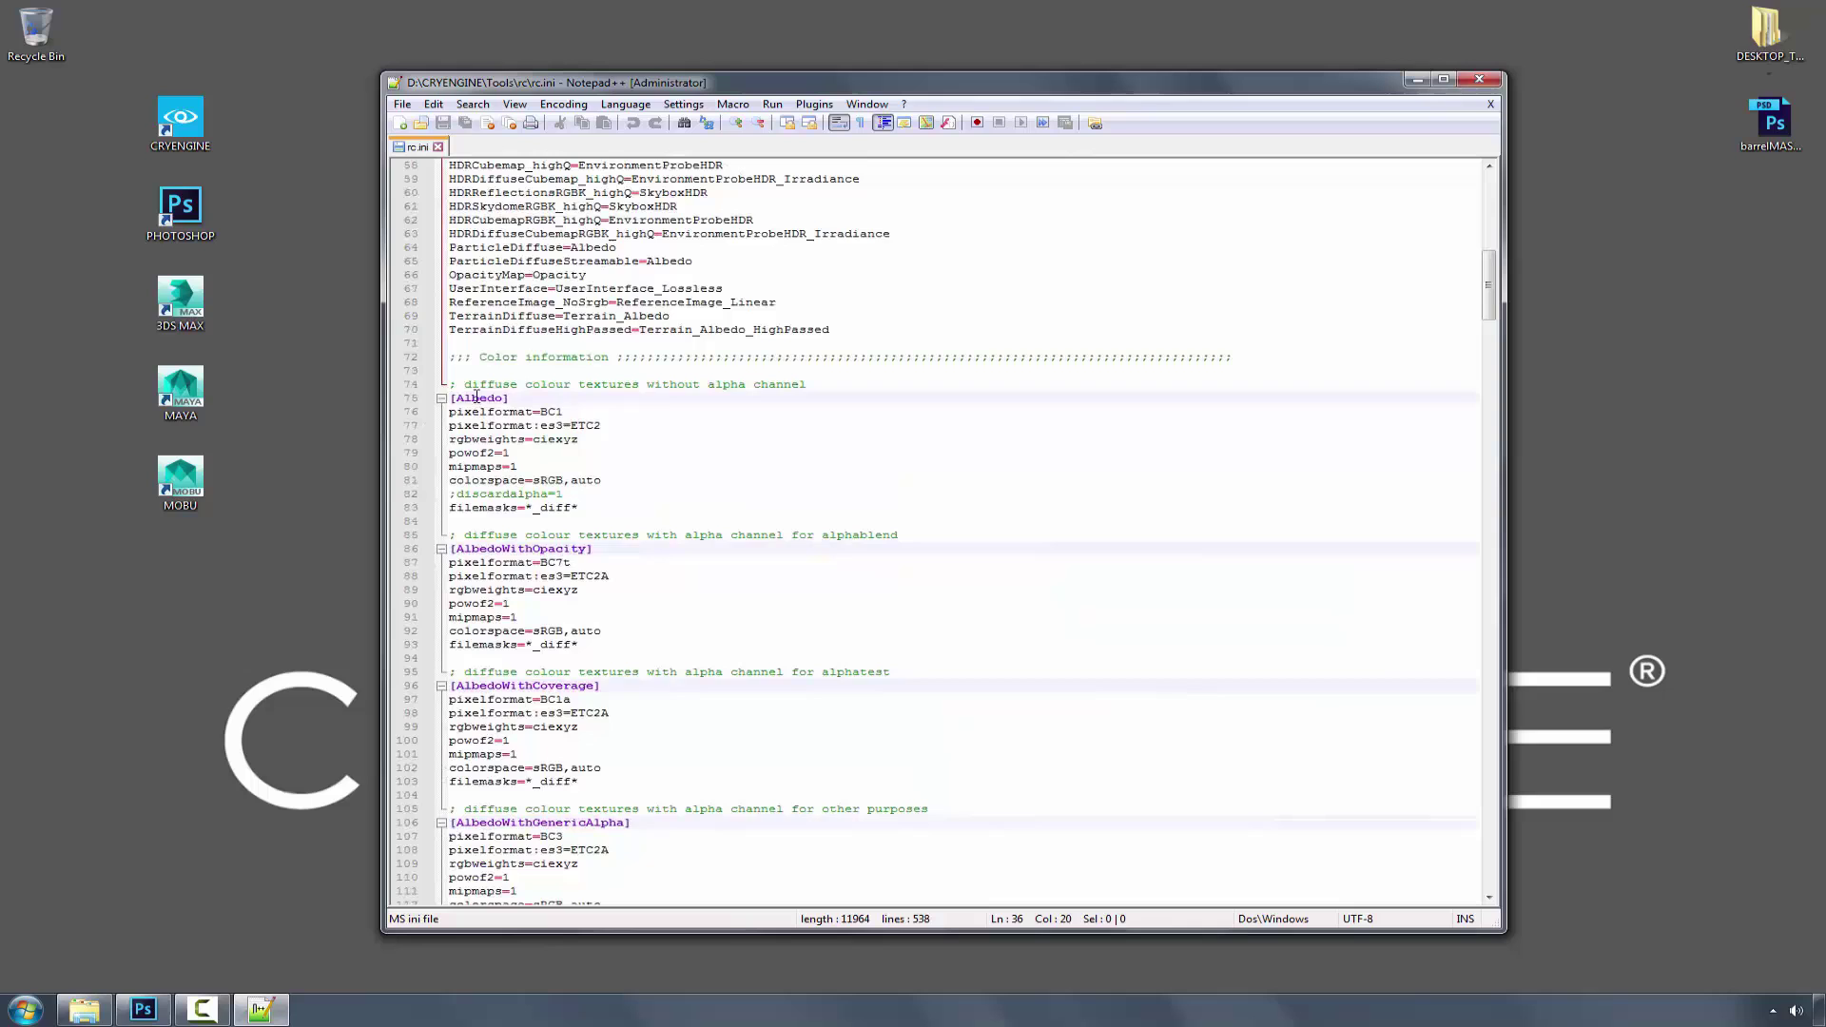
scroll(722, 515, "down", 13)
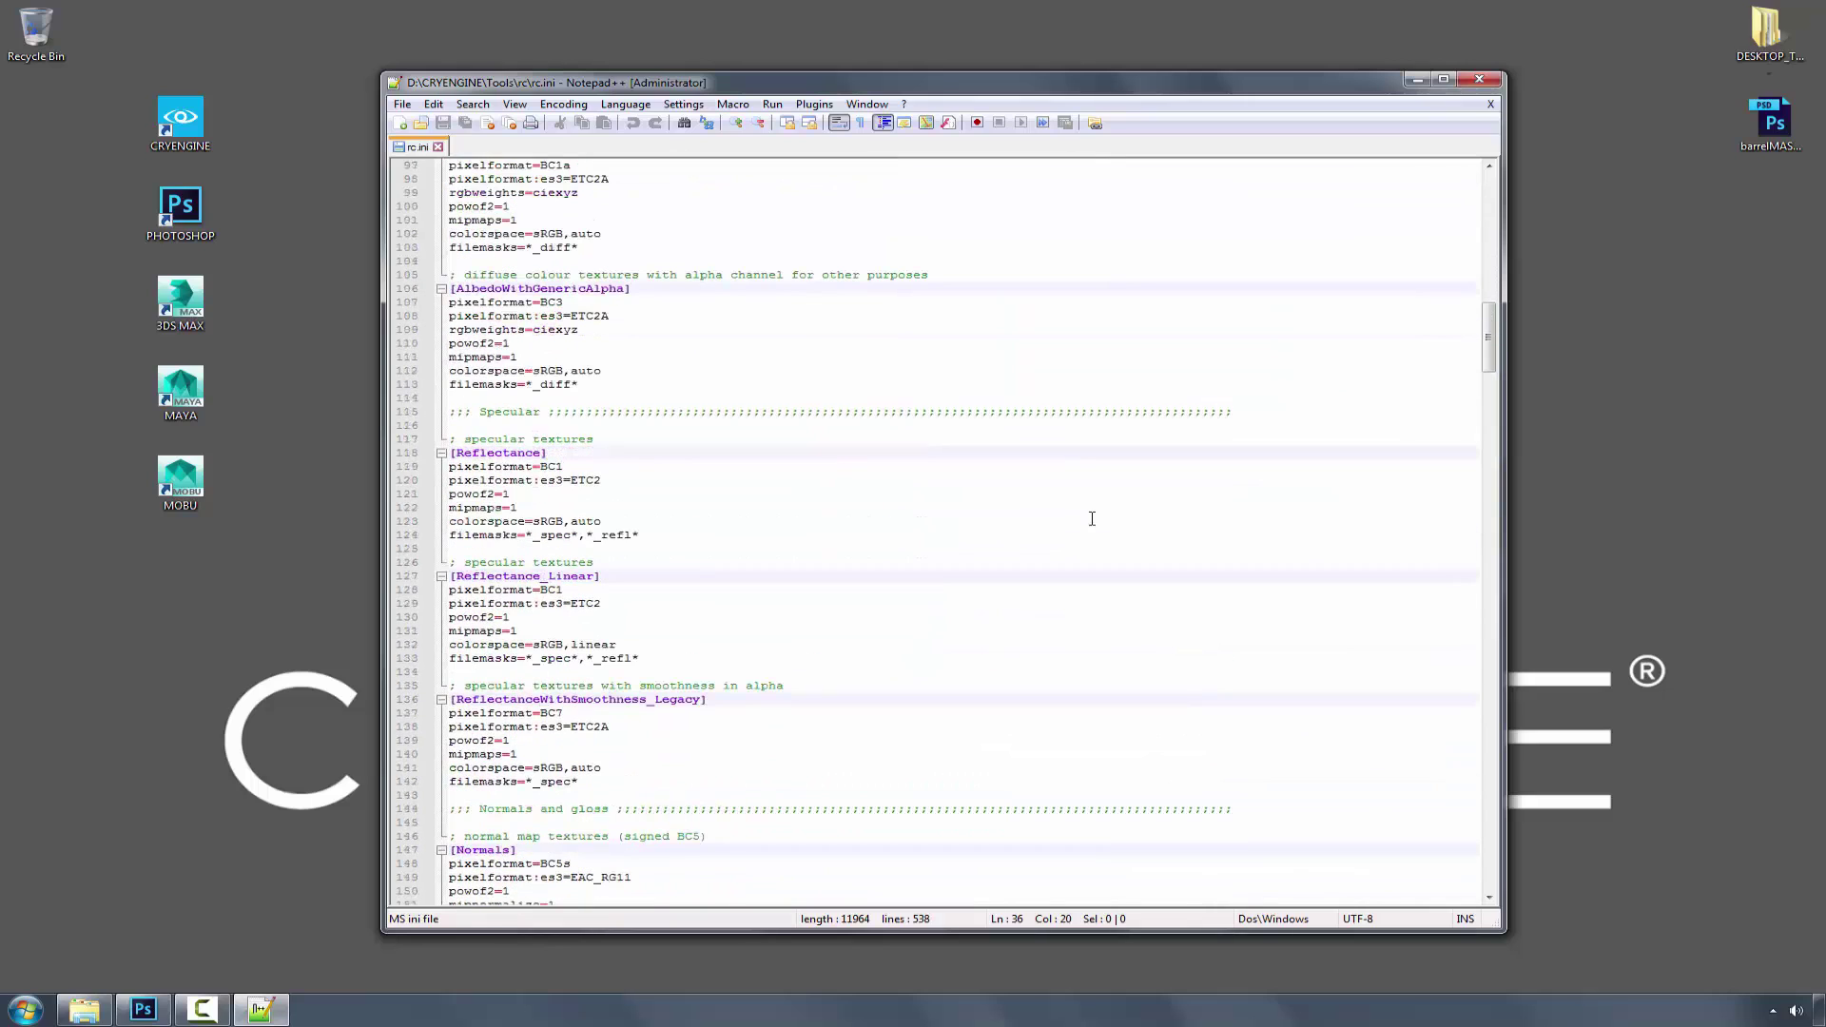
scroll(1095, 521, "down", 3)
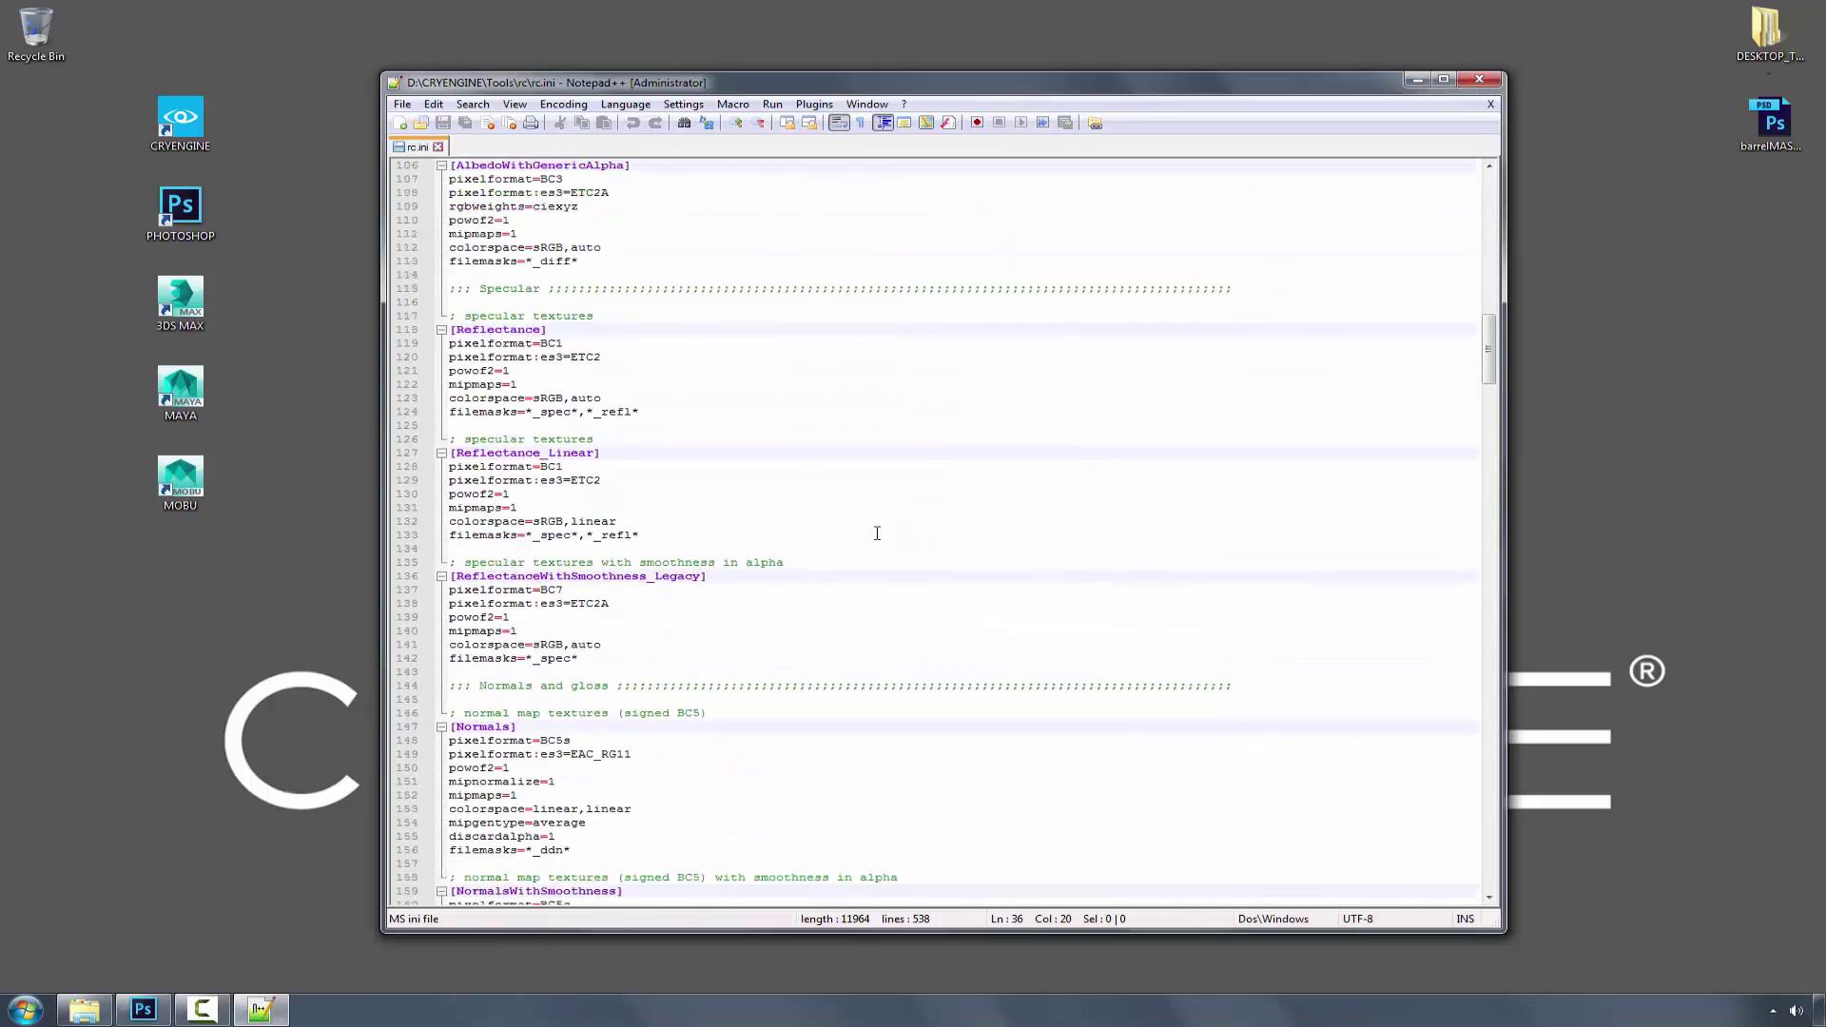
scroll(884, 552, "down", 4)
scroll(692, 605, "down", 4)
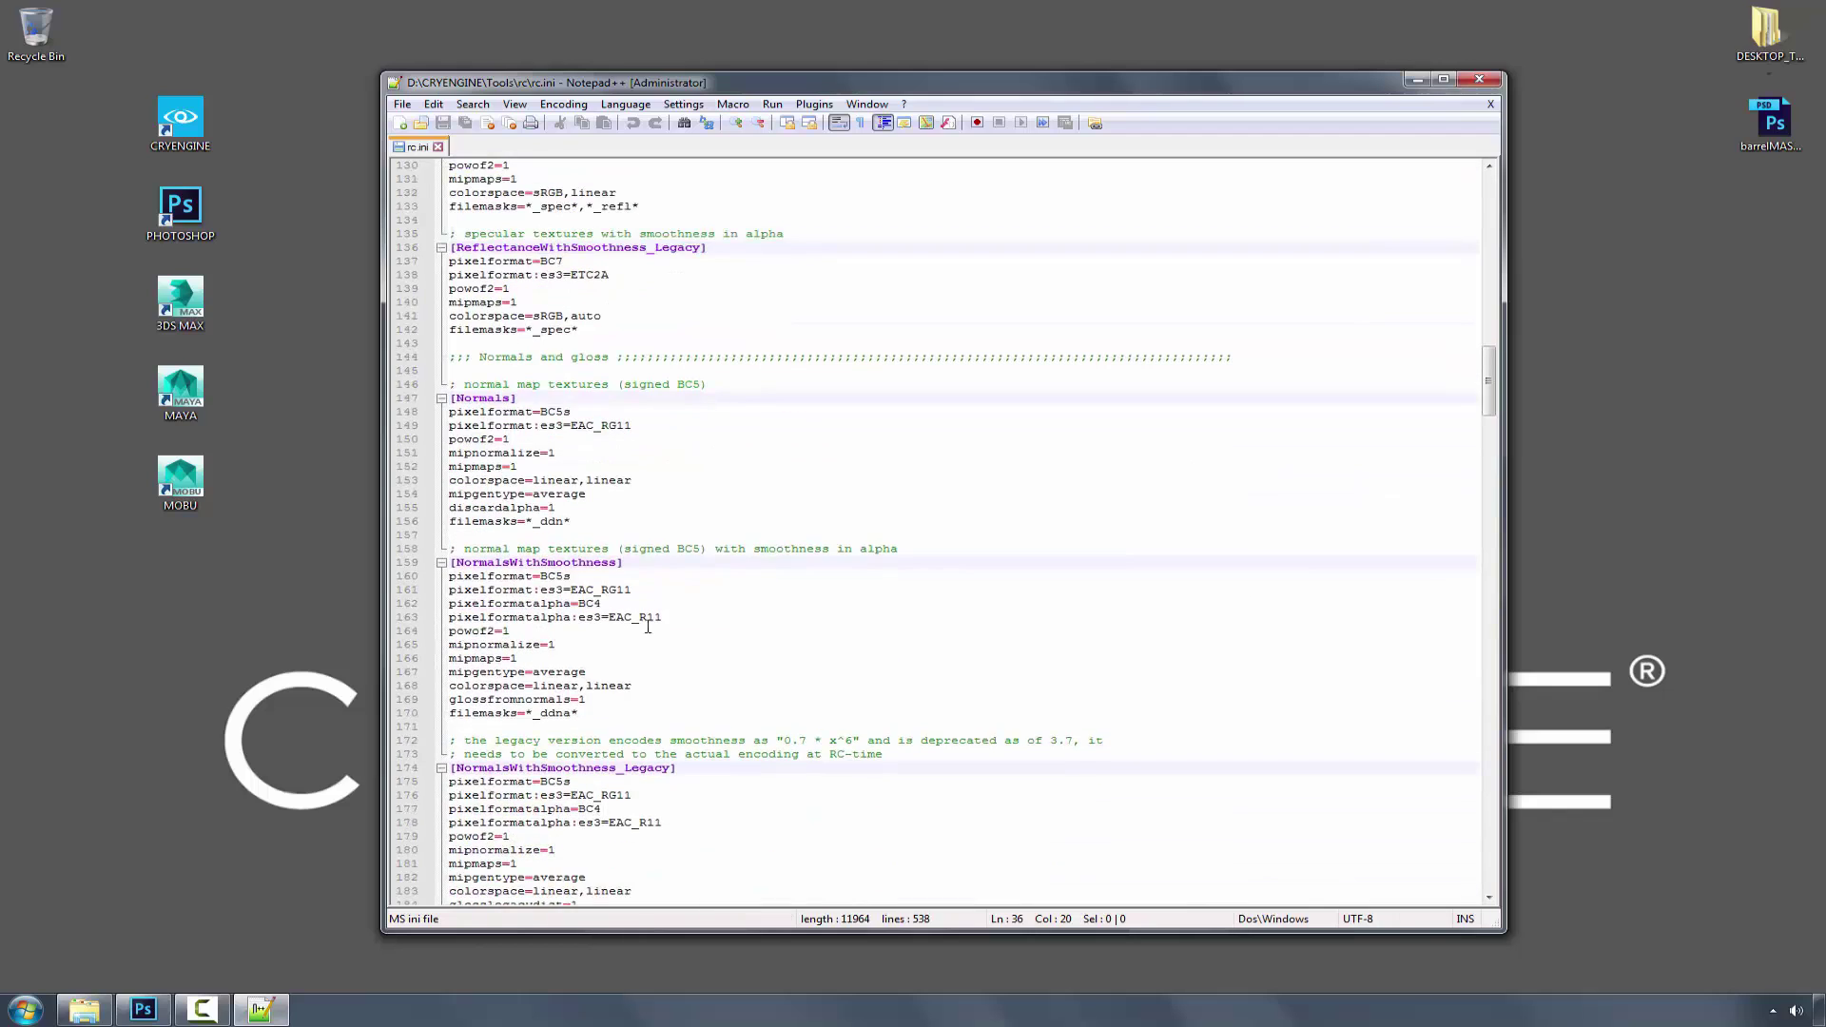
scroll(734, 645, "down", 2)
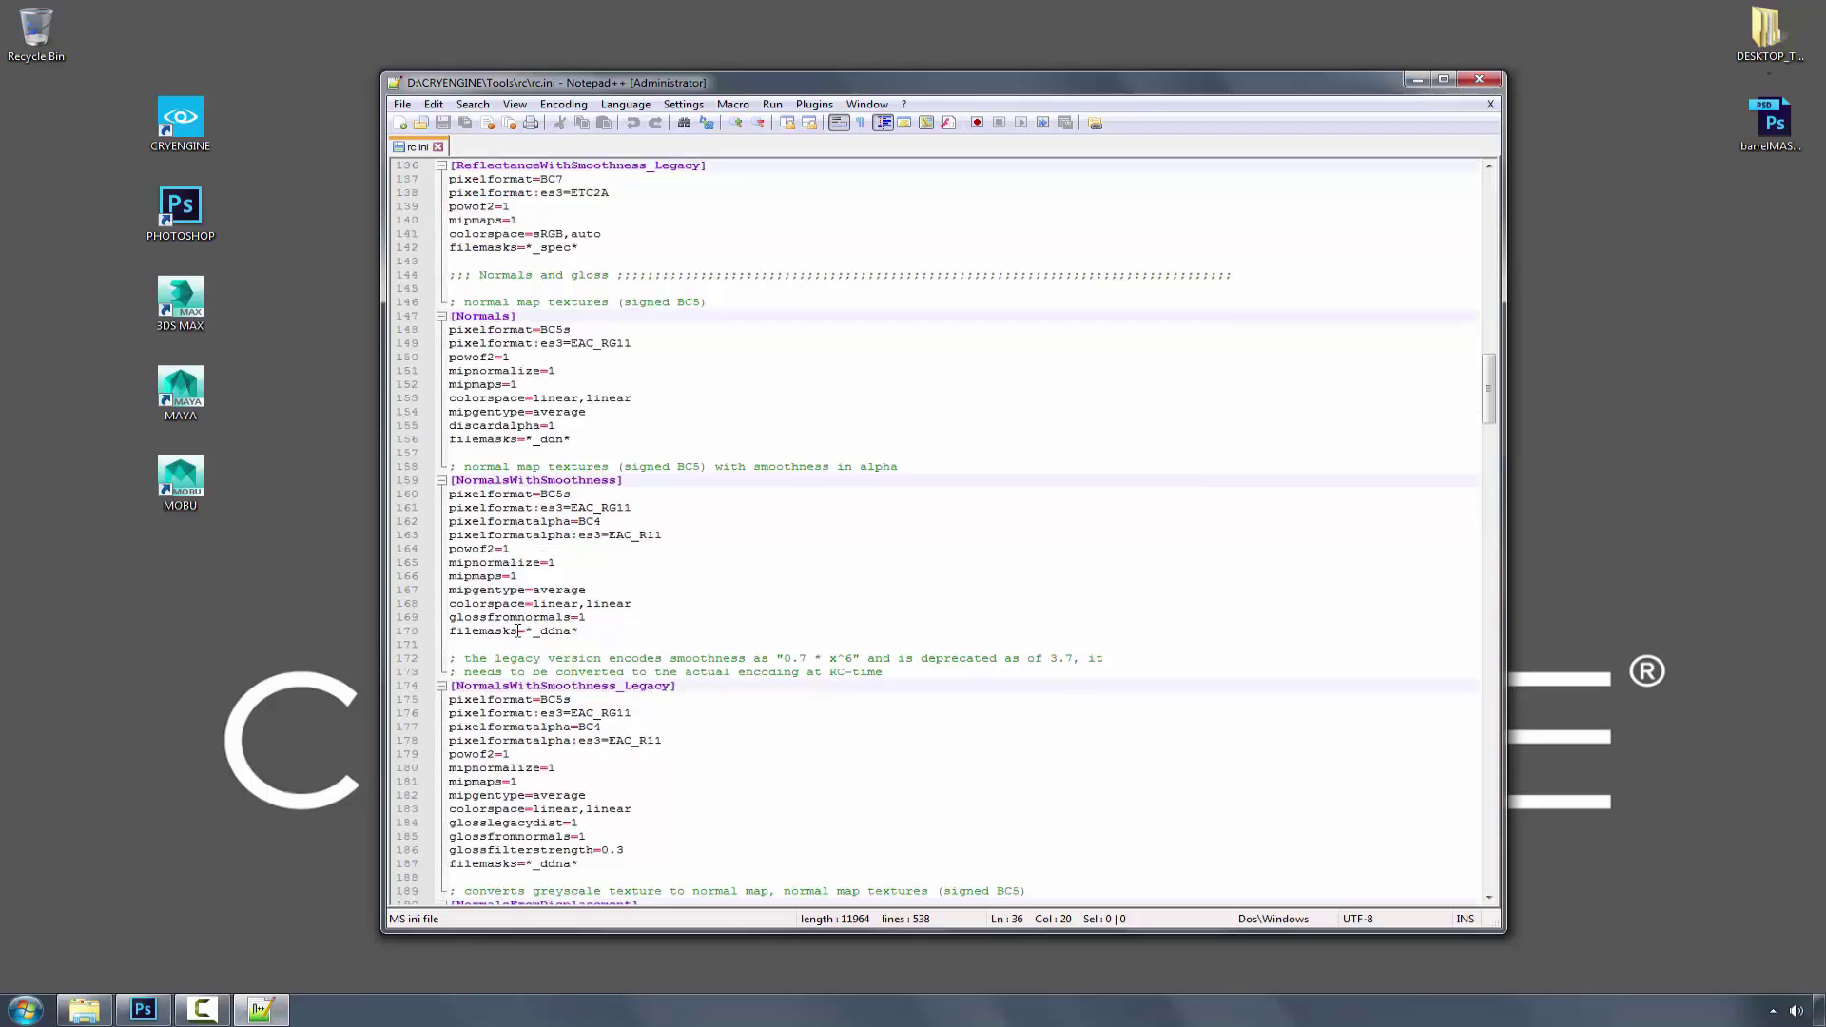
scroll(739, 597, "up", 3)
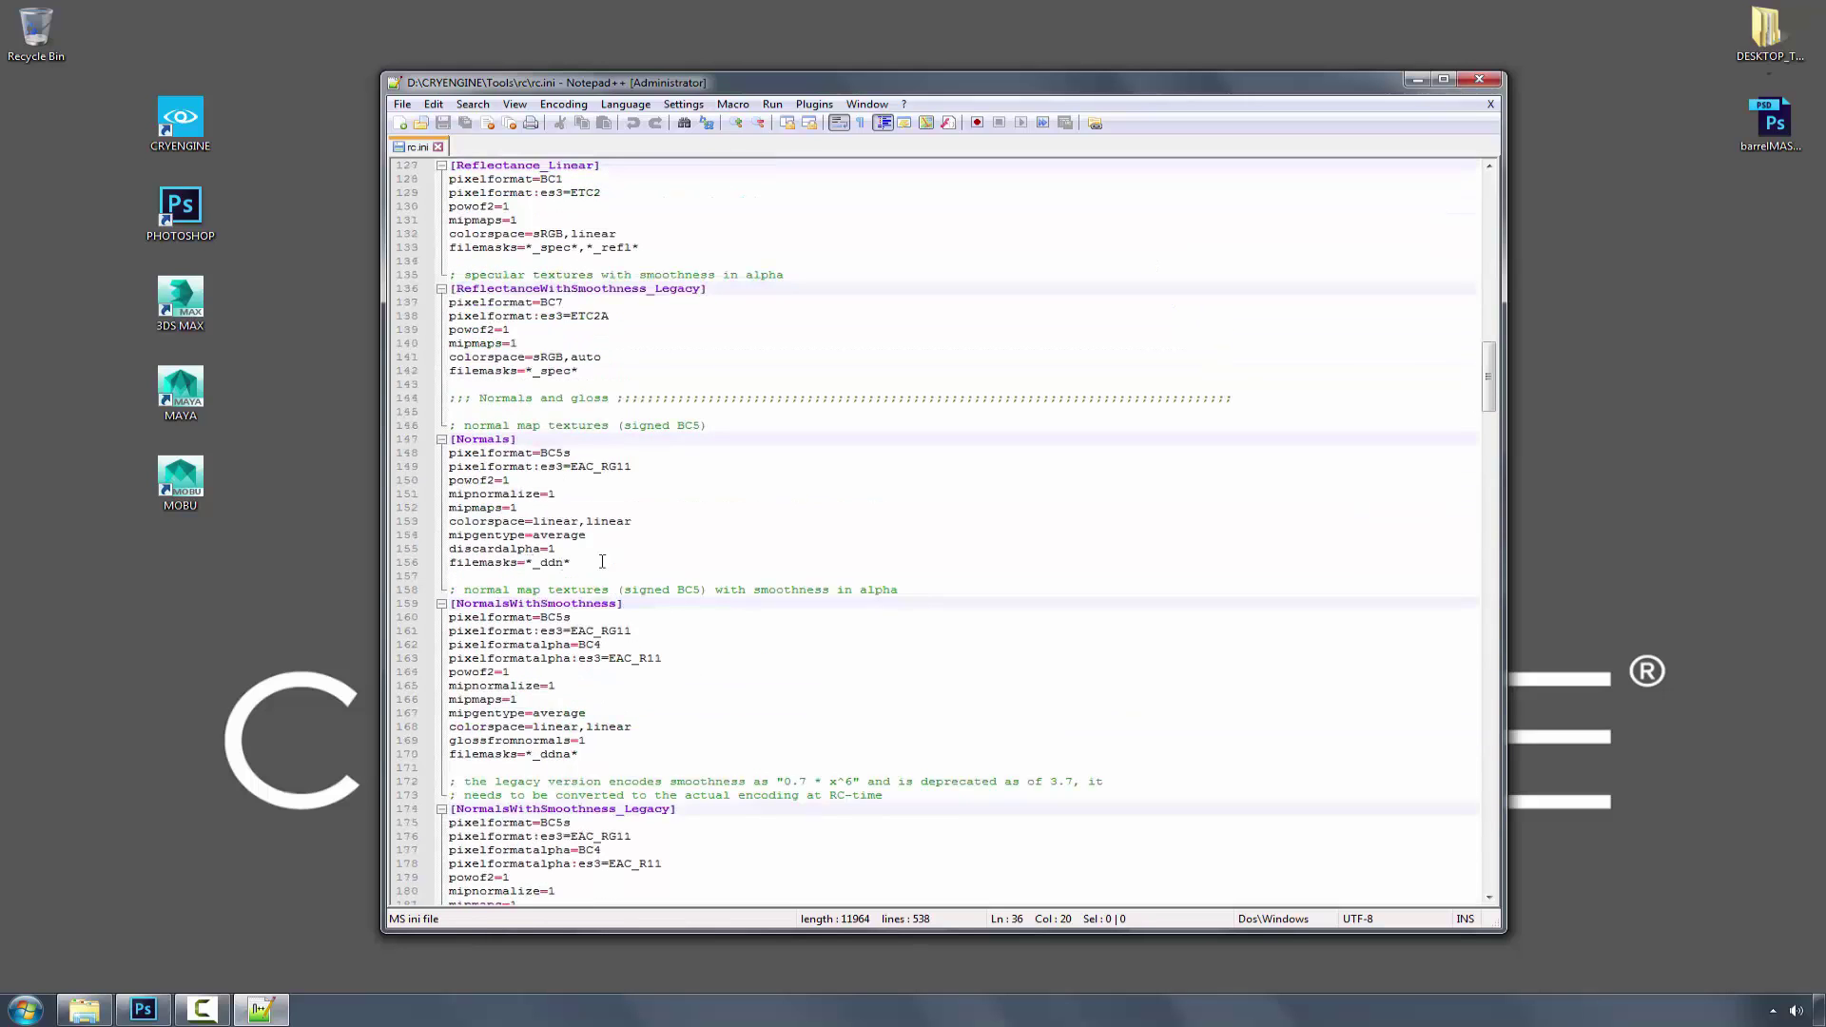
scroll(602, 520, "up", 4)
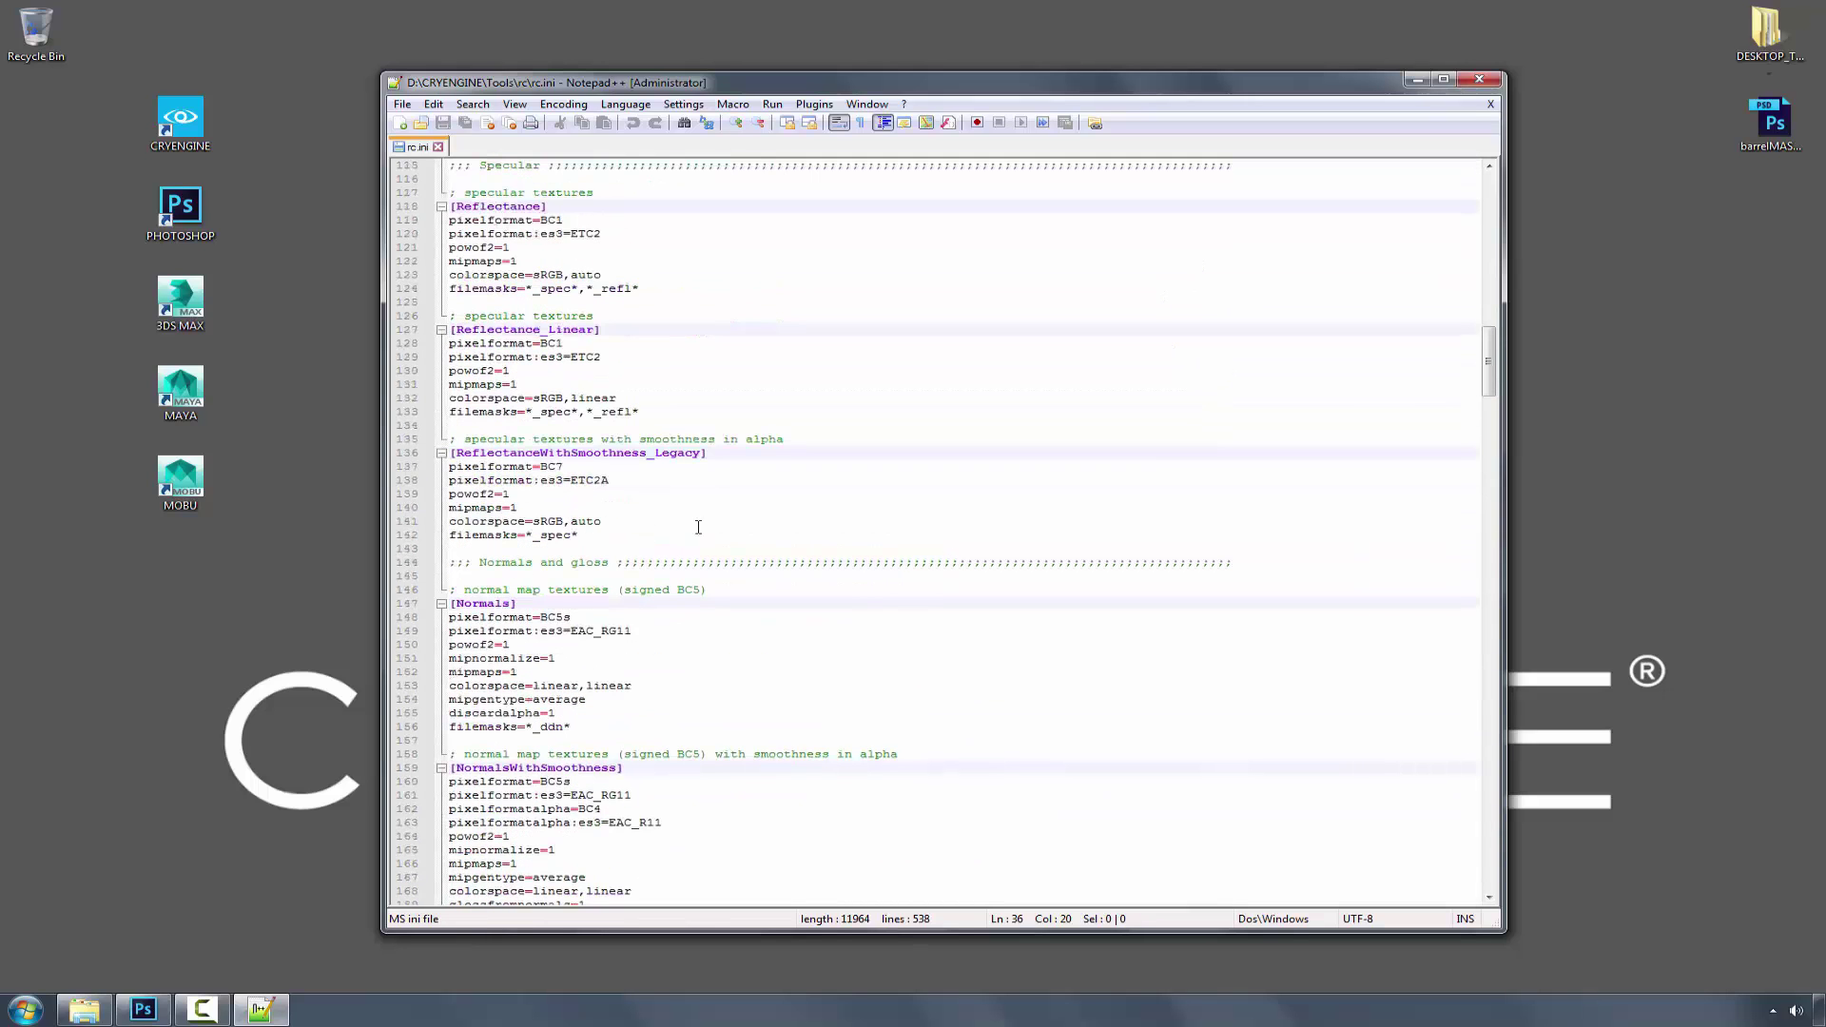
scroll(698, 527, "up", 8)
scroll(752, 461, "up", 11)
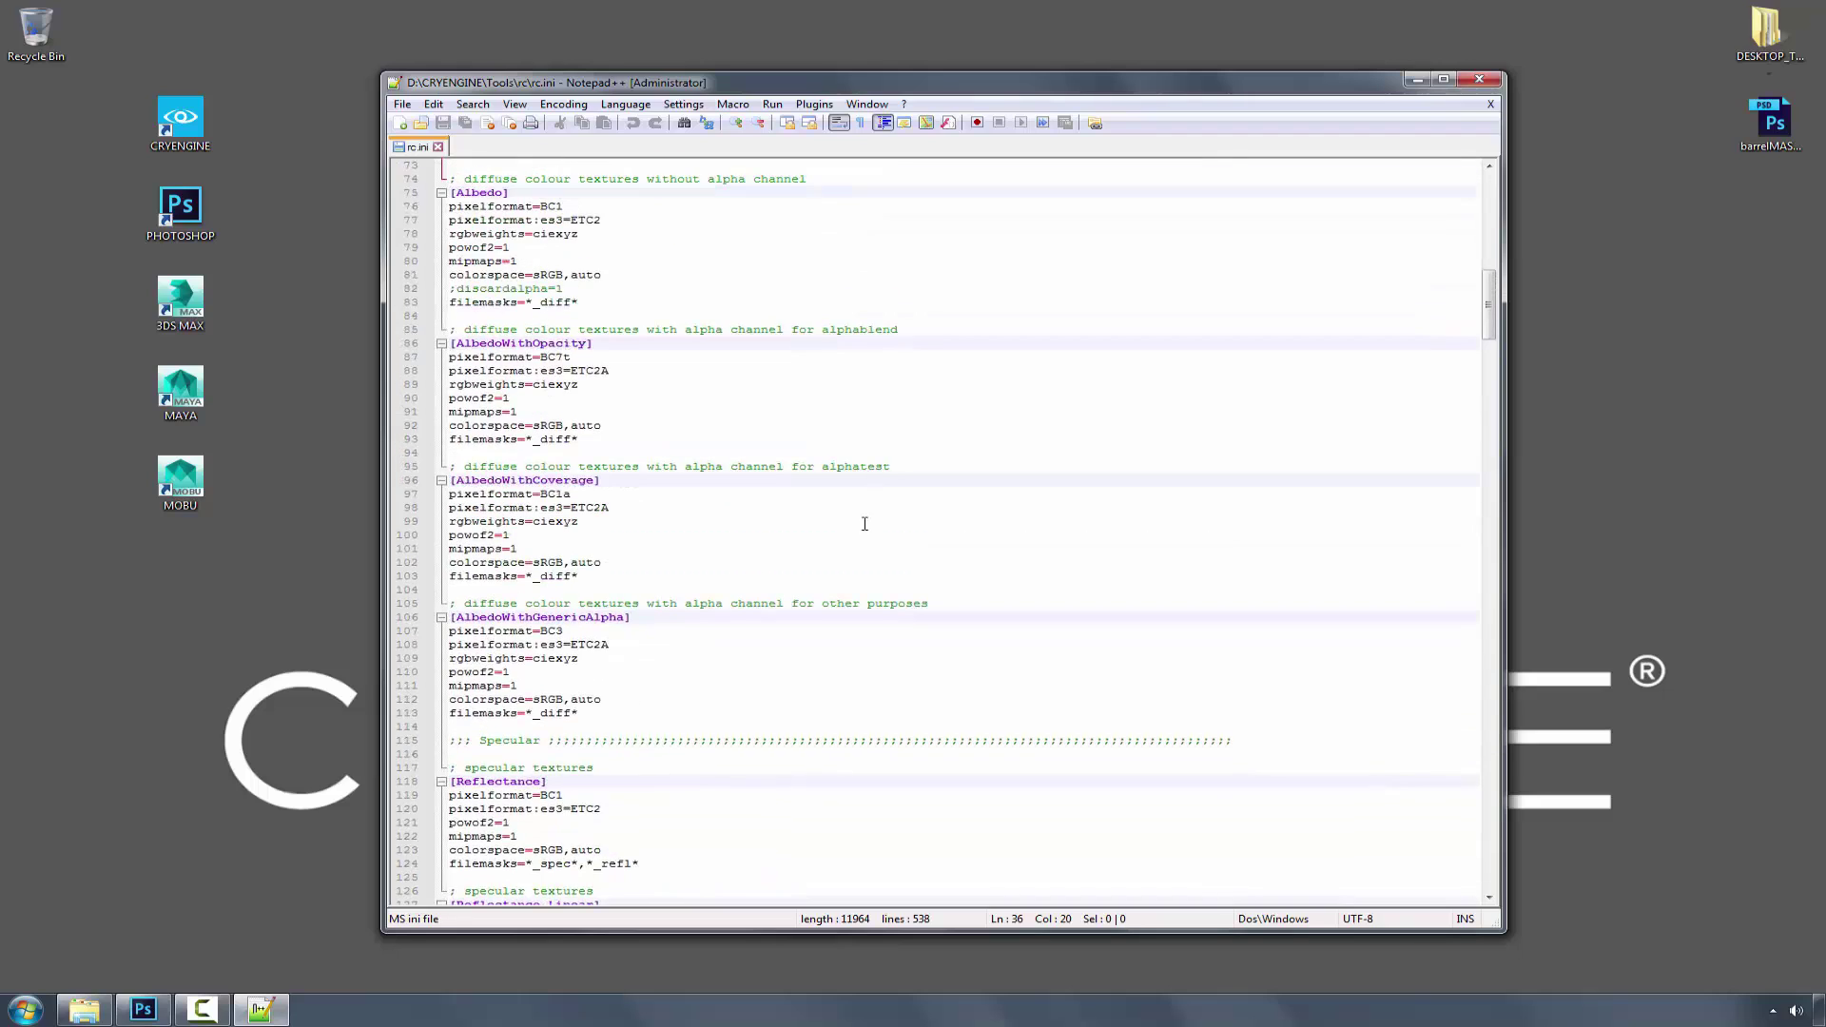
Step: Review the Albedo preset block, then add blank lines above it under the Color information header
left_click(587, 511)
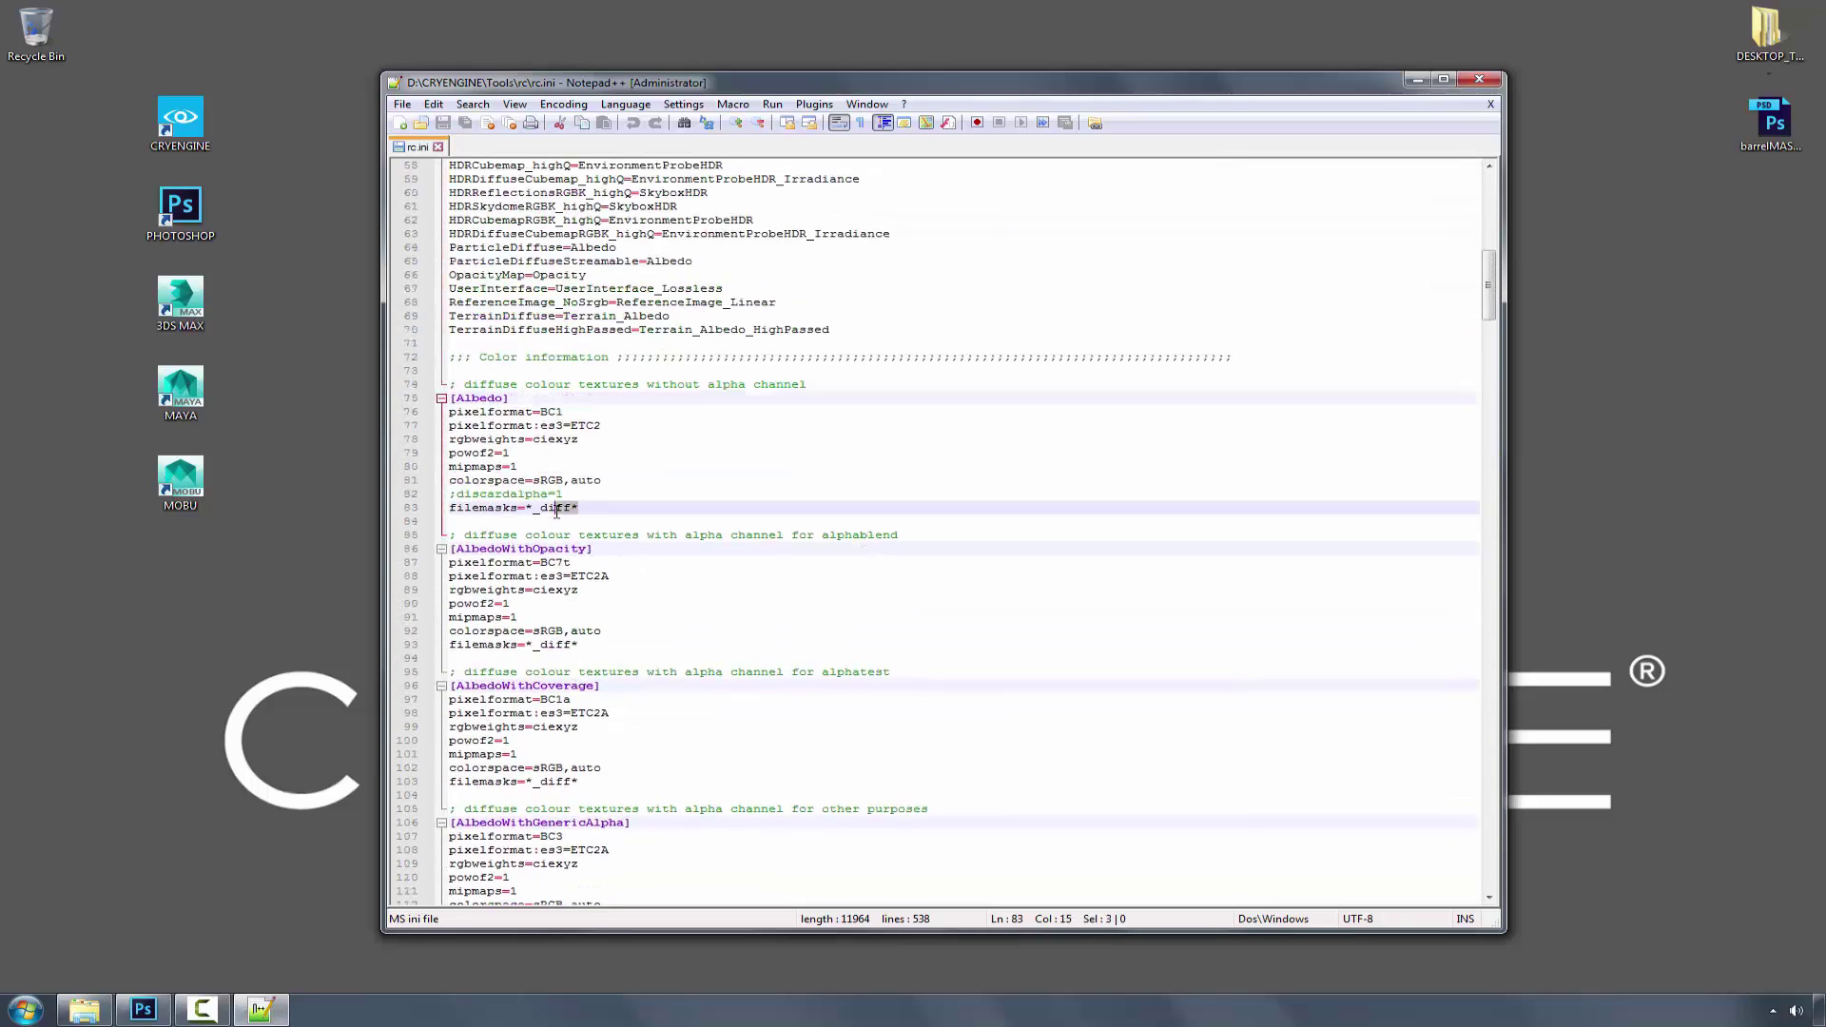
left_click_drag(579, 509, 525, 509)
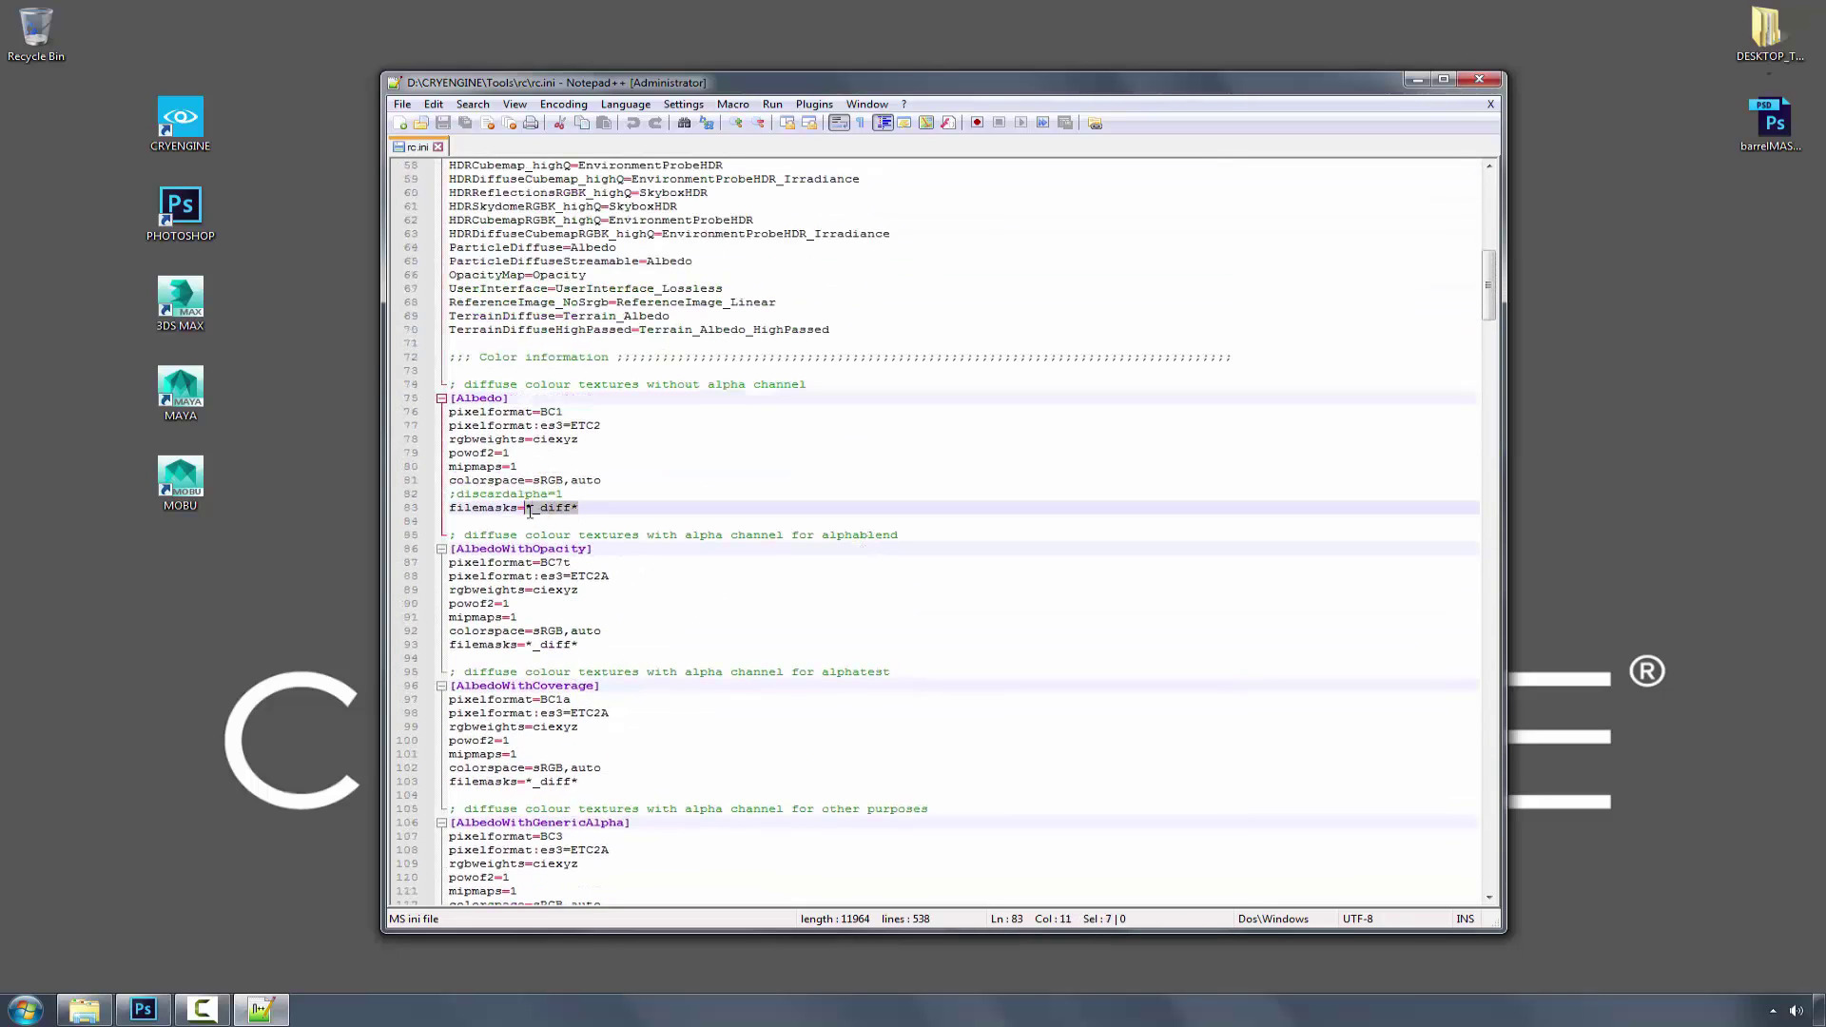
left_click(594, 509)
left_click_drag(587, 509, 415, 388)
key("ctrl+c")
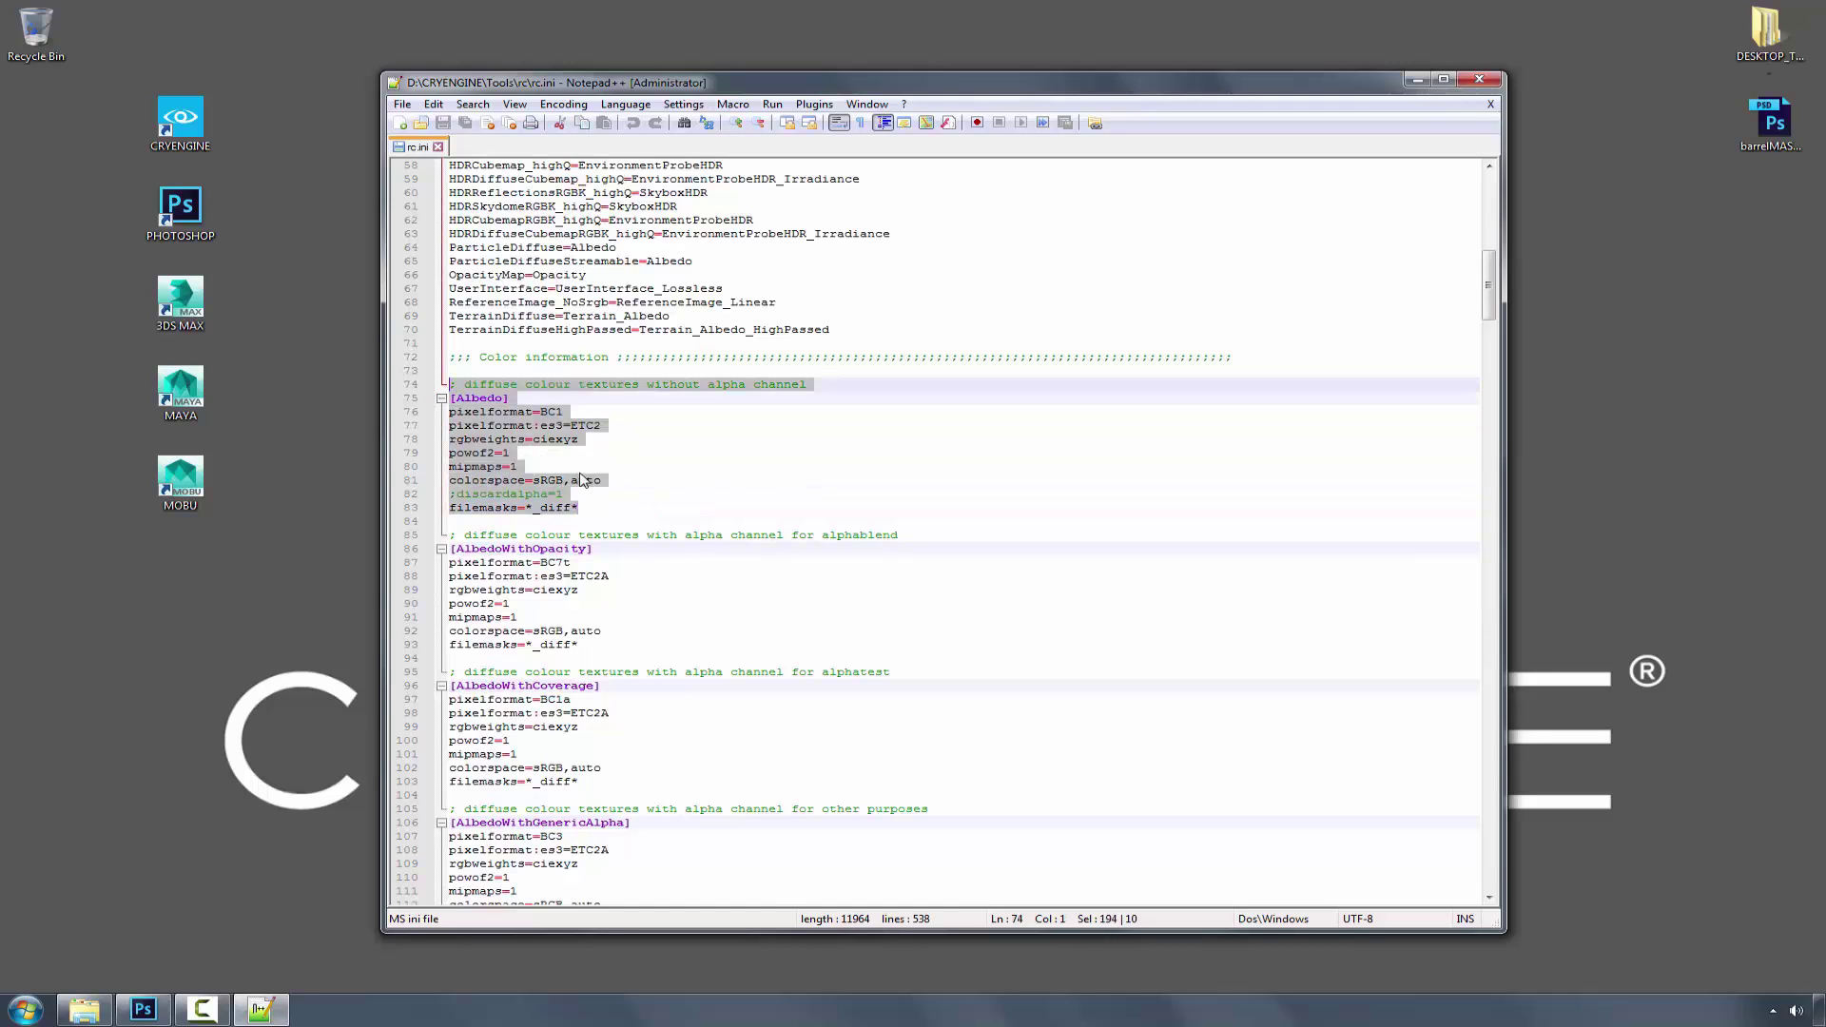
left_click(537, 357)
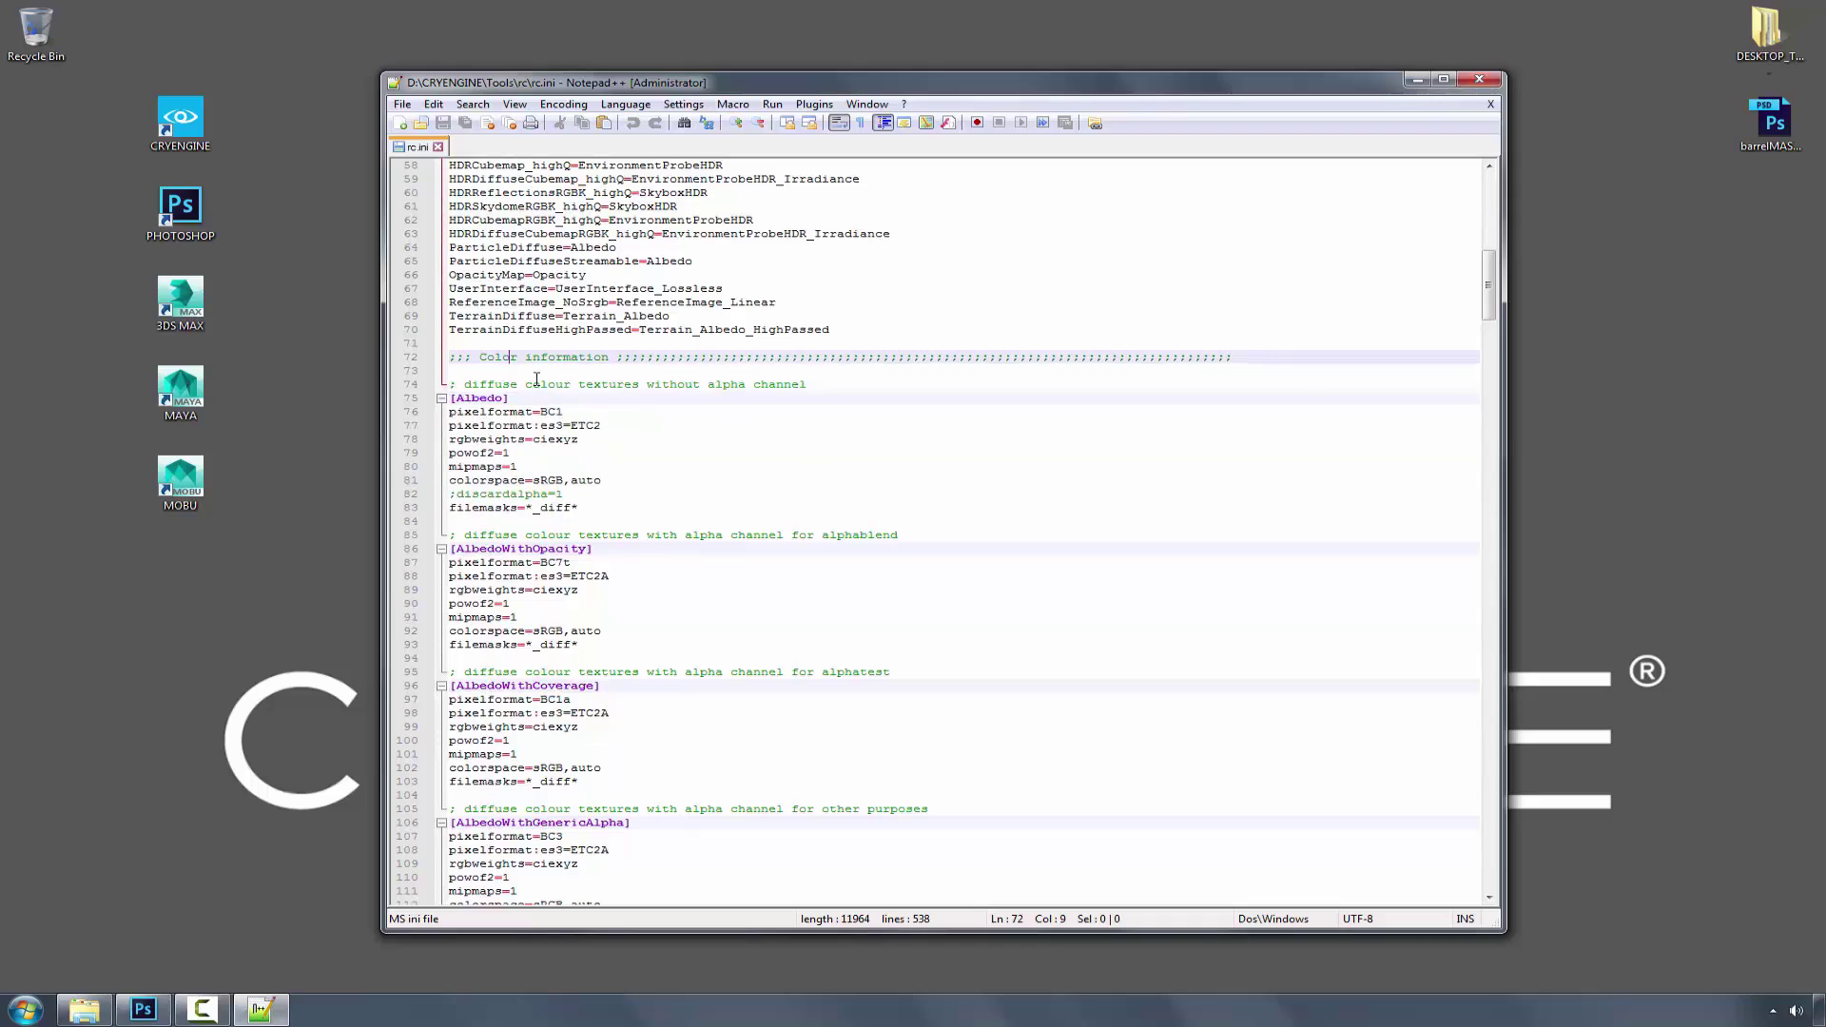
left_click(537, 370)
key("Return")
key("Return")
key("Return")
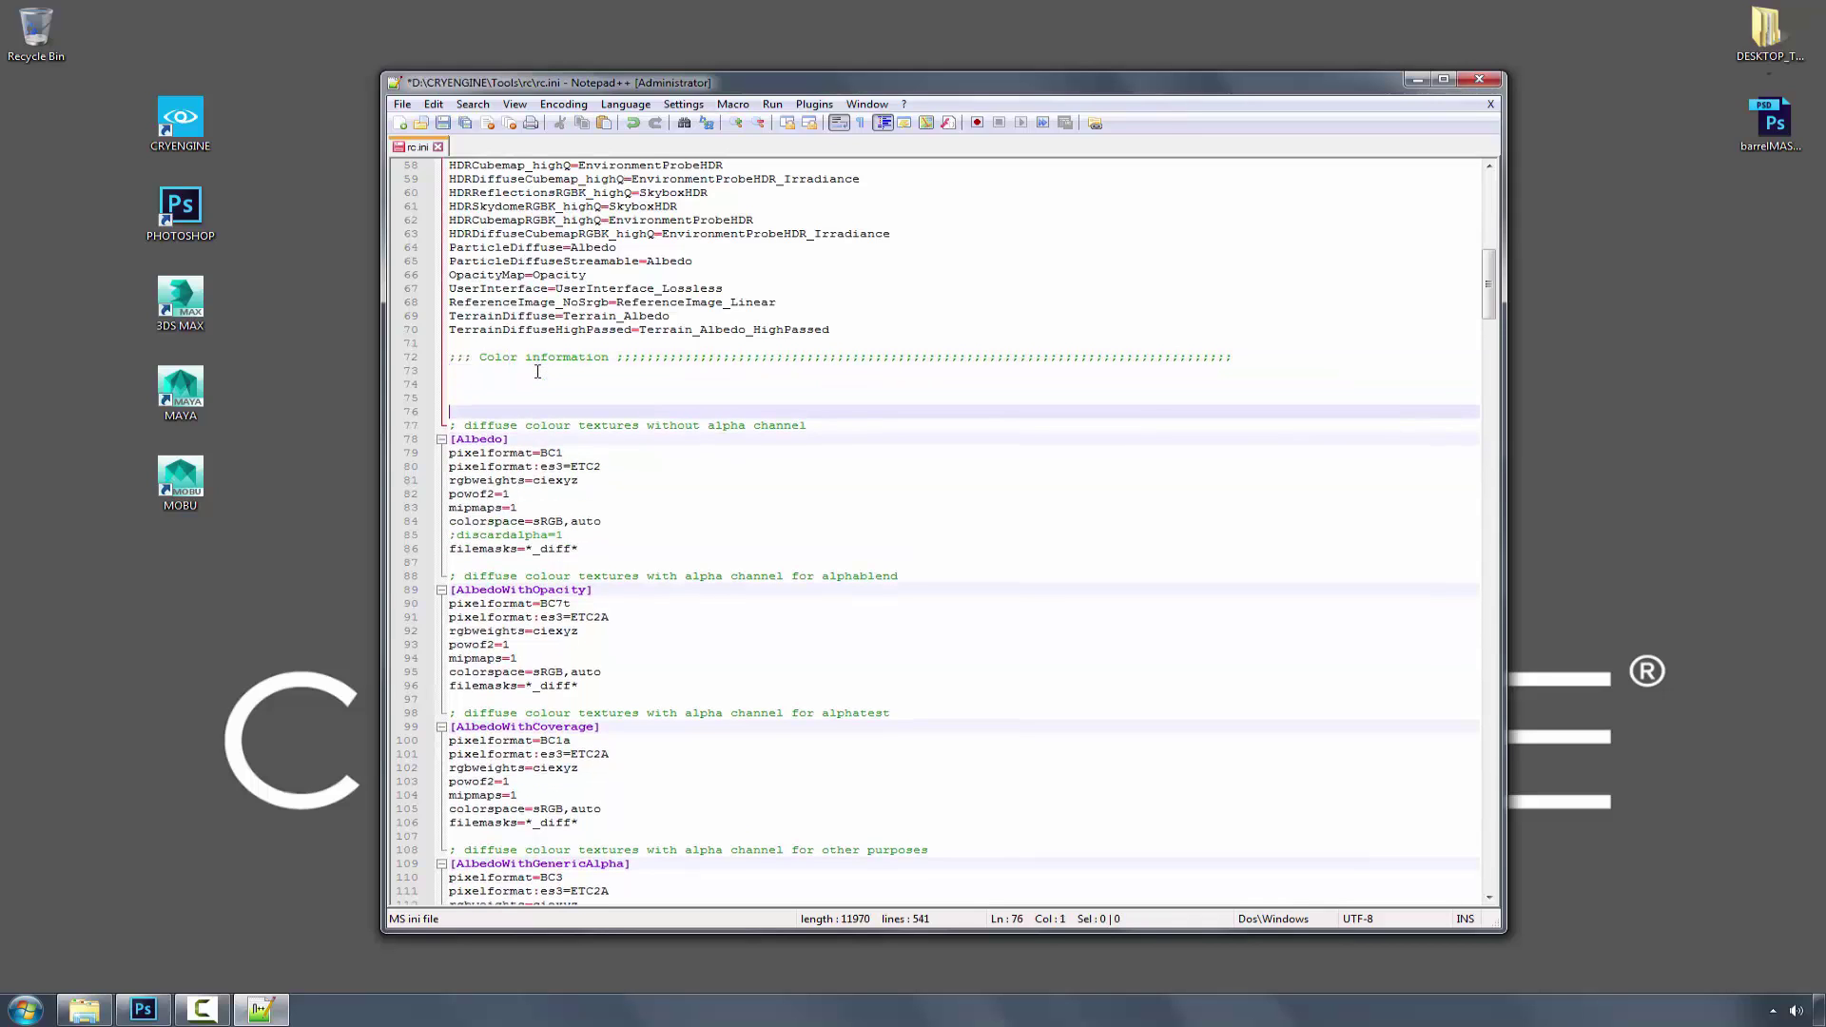
Step: Paste a copy of the Albedo preset block and rename its header to [Collin]
key("Up")
key("Up")
key("ctrl+v")
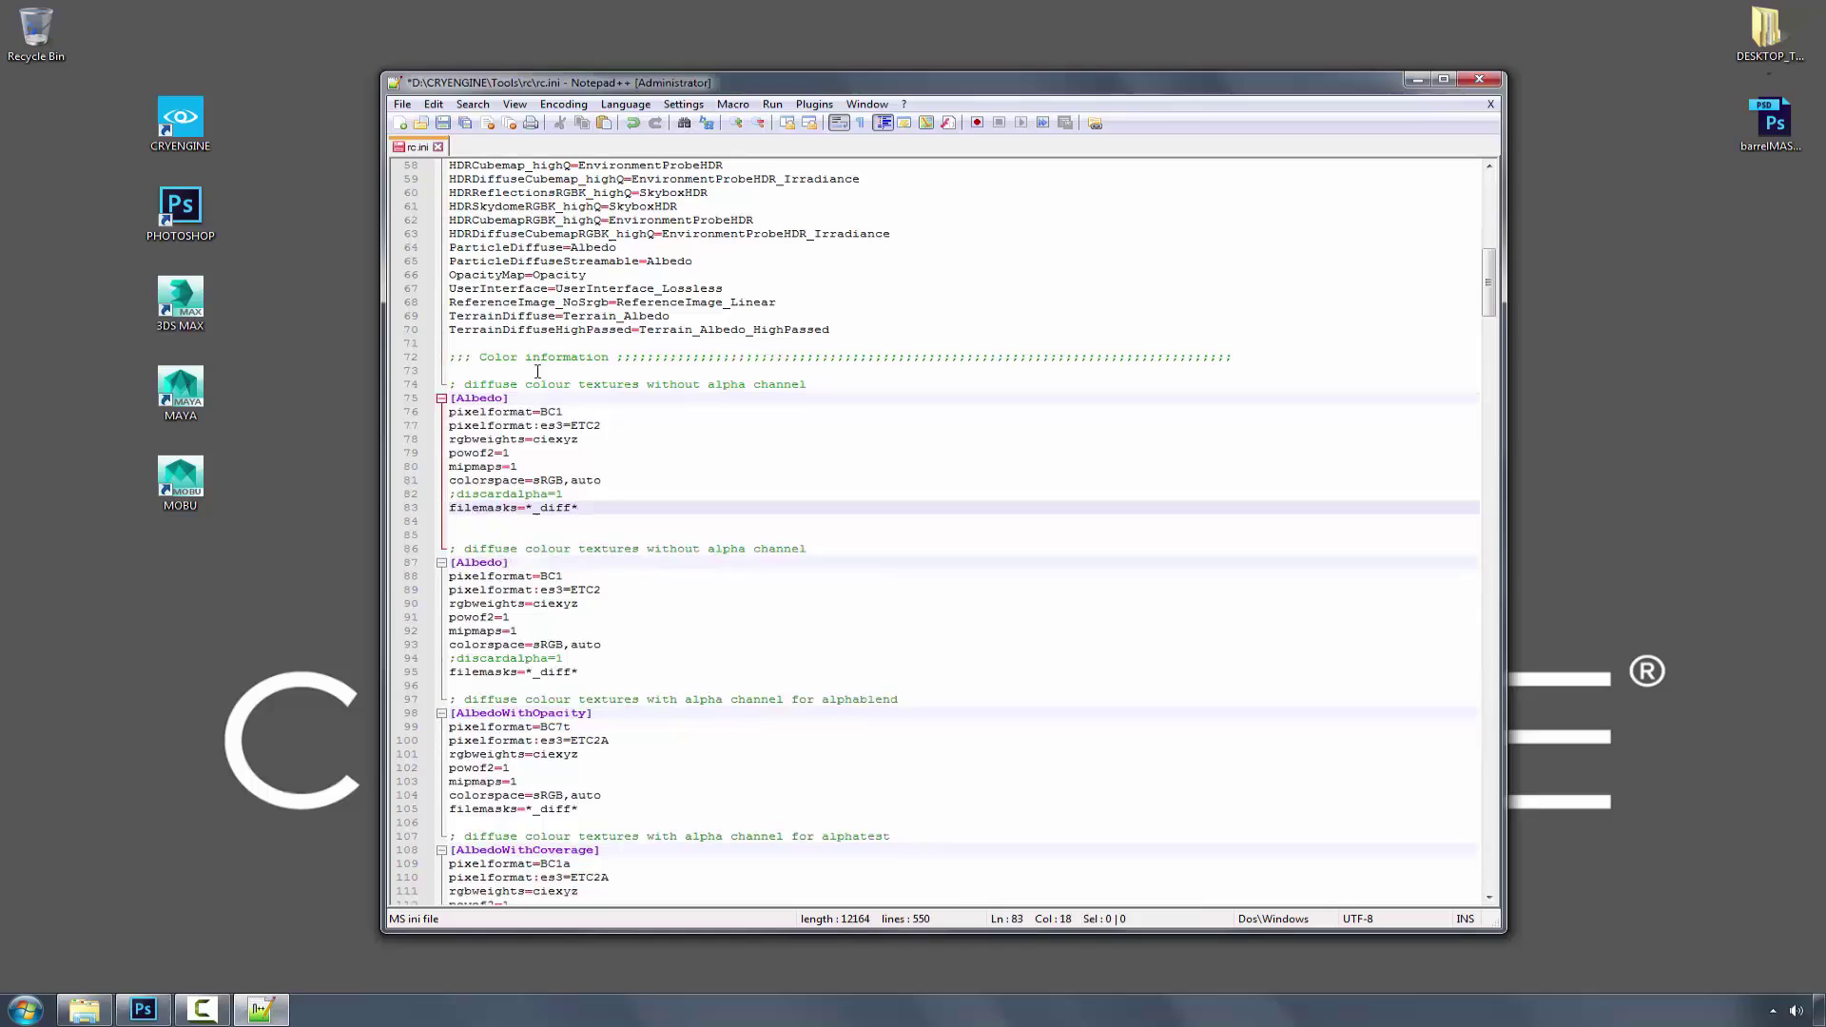
left_click(535, 398)
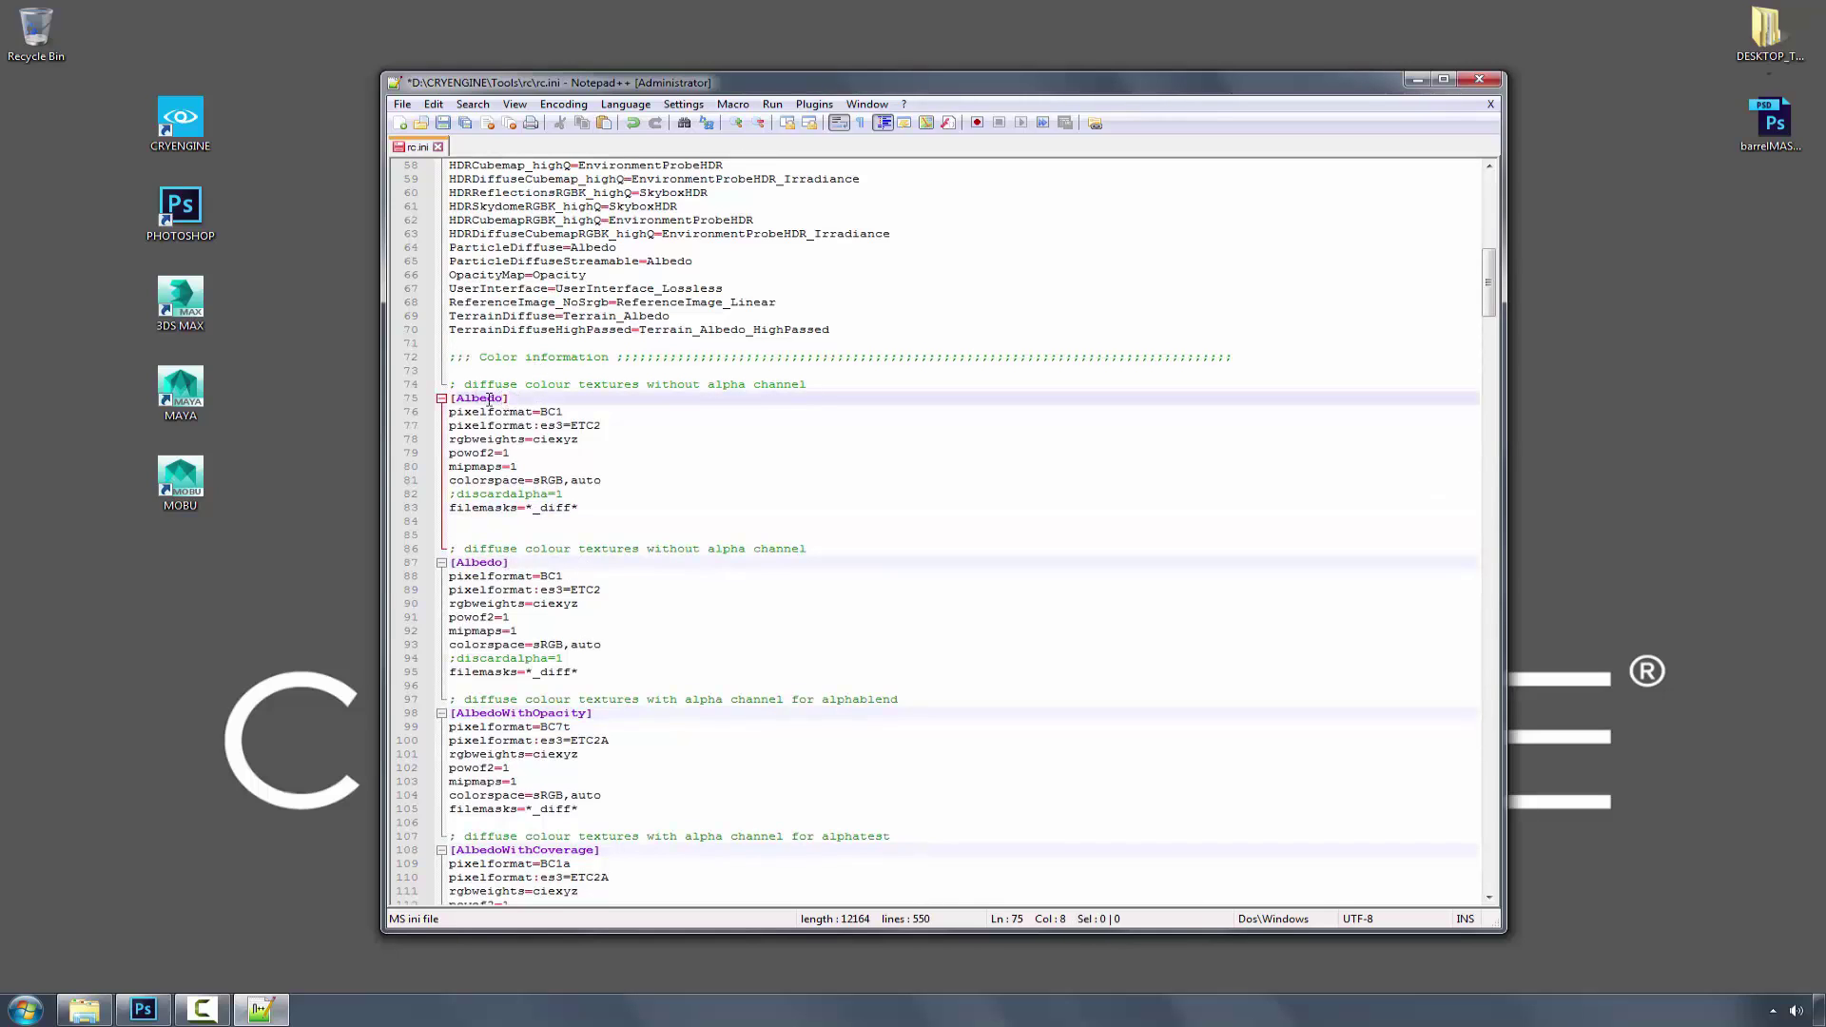
left_click_drag(505, 399, 456, 400)
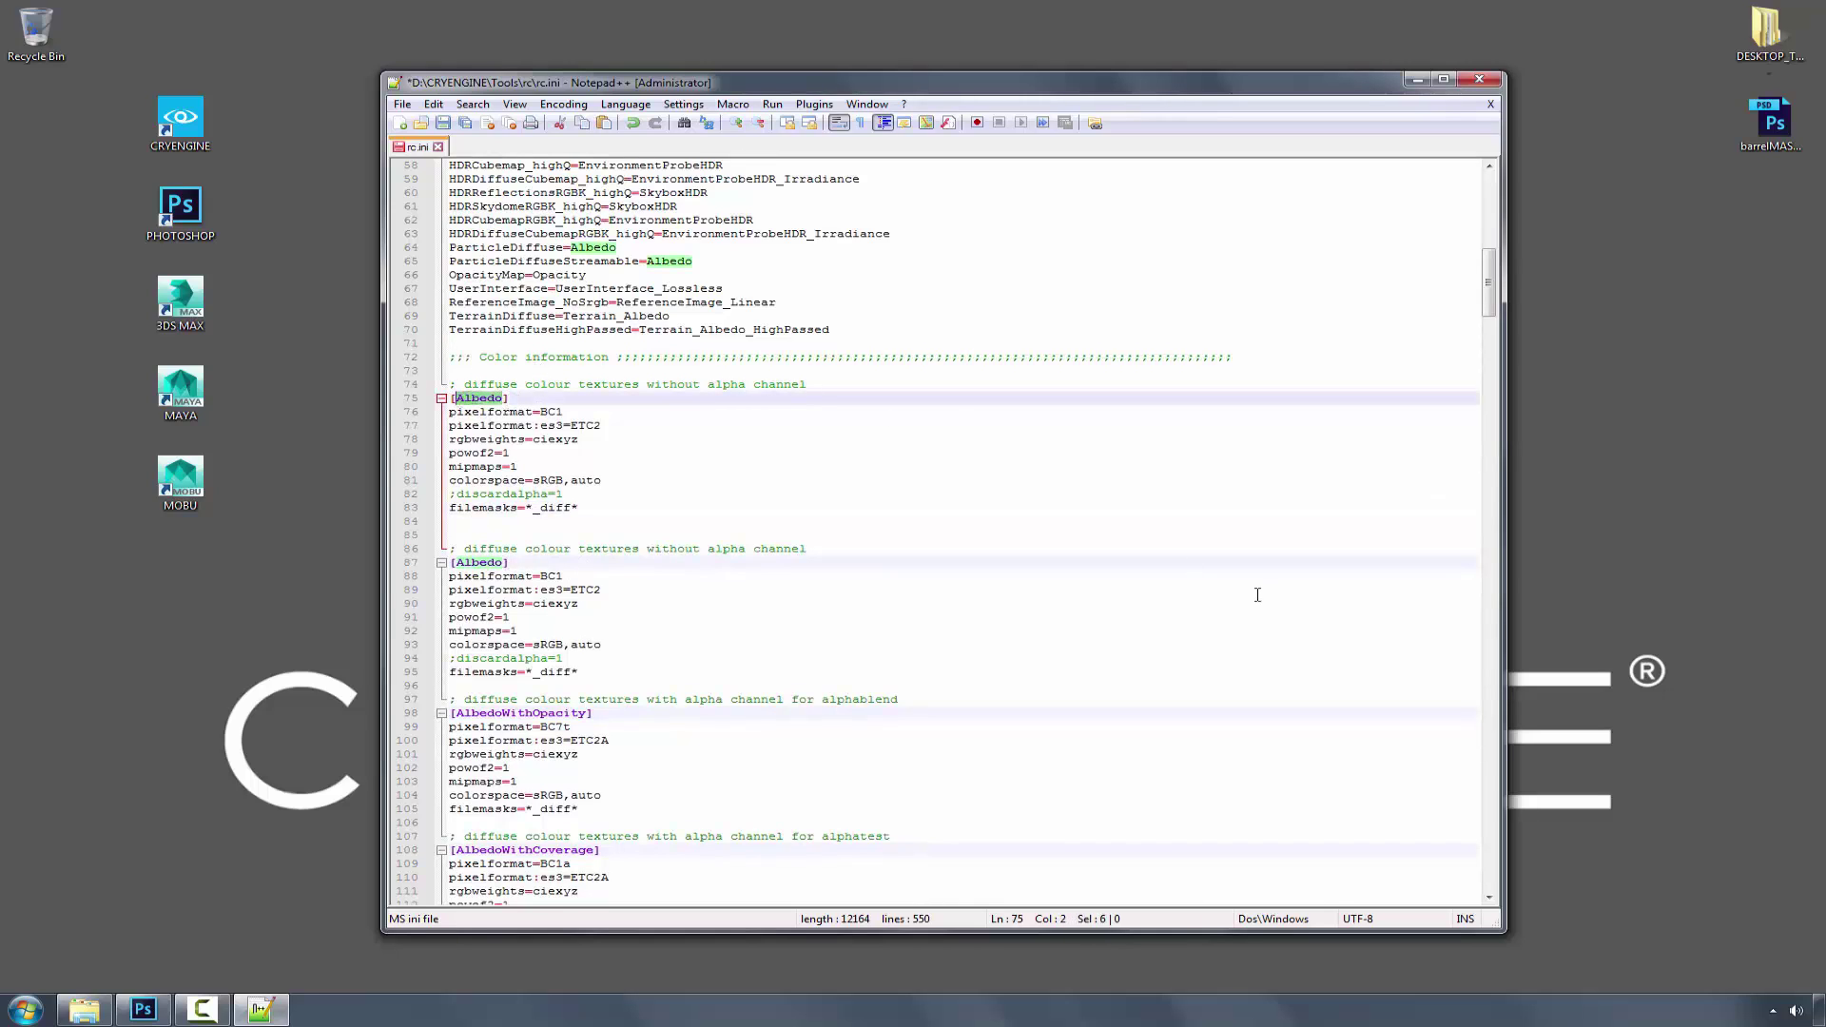
type("Collin")
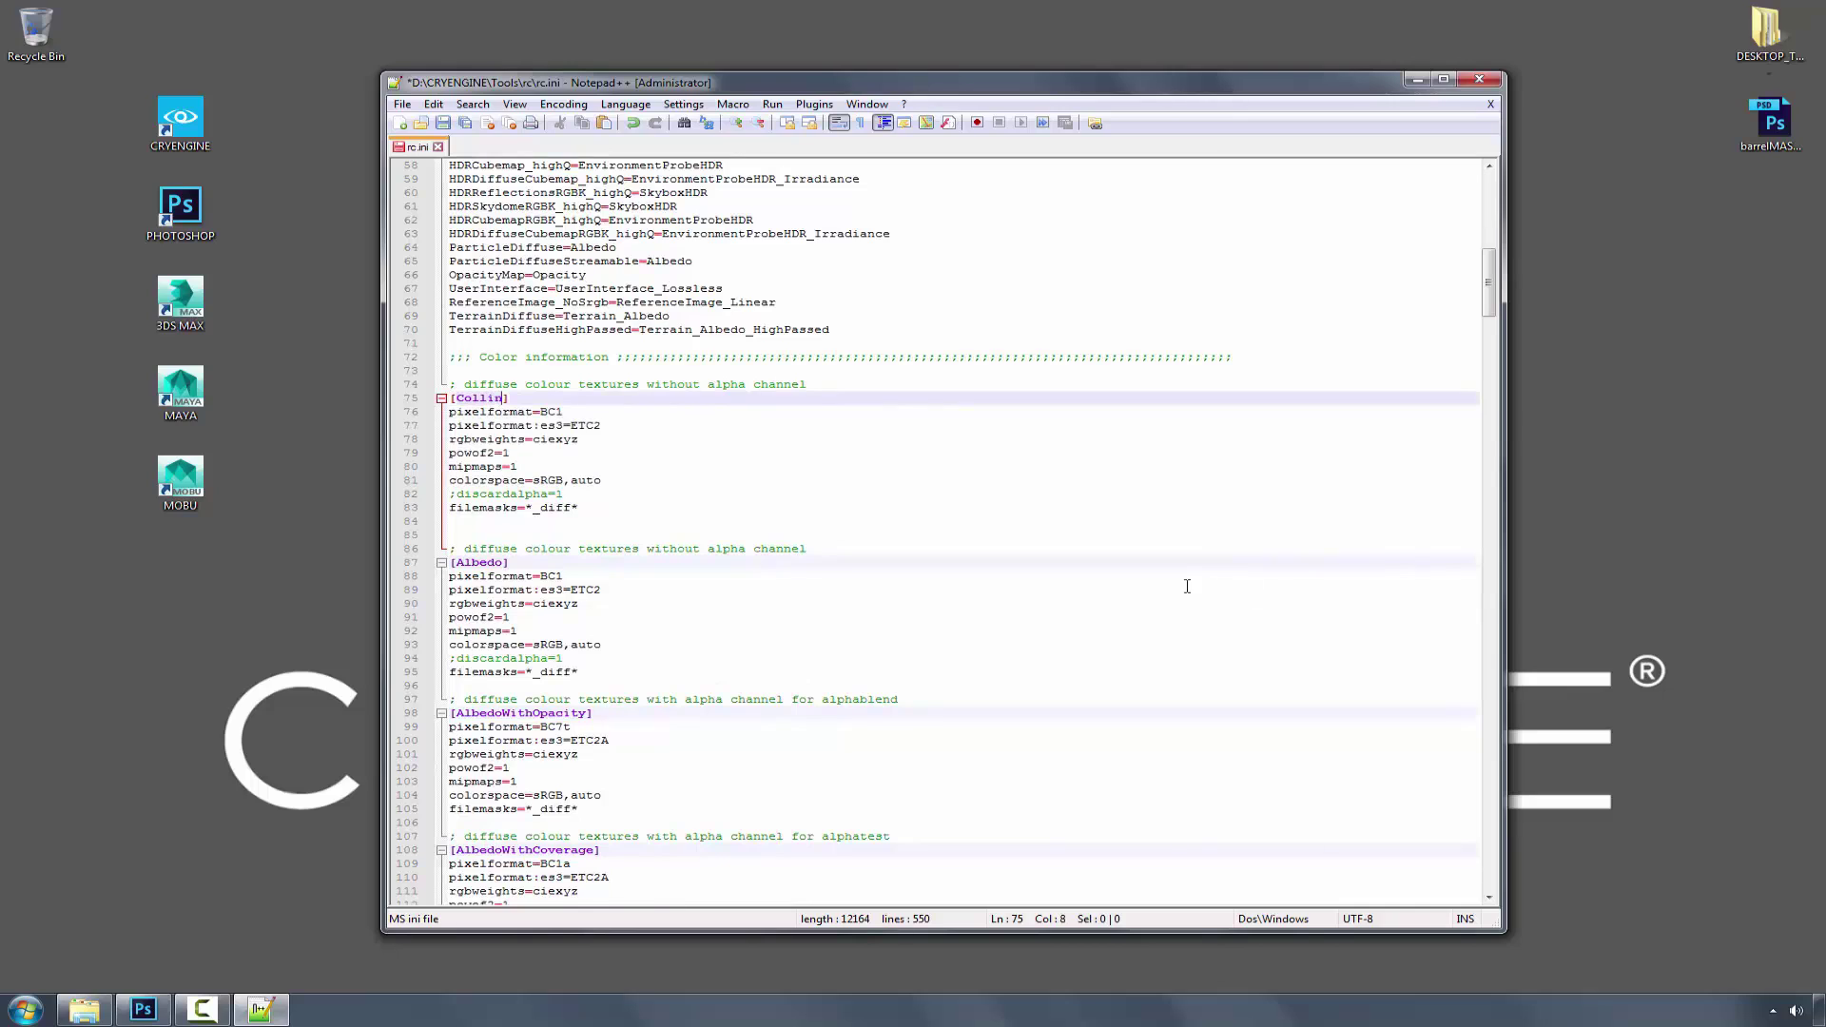
Step: Change the Collin filemask to *_collin* and save rc.ini
left_click_drag(572, 507, 542, 507)
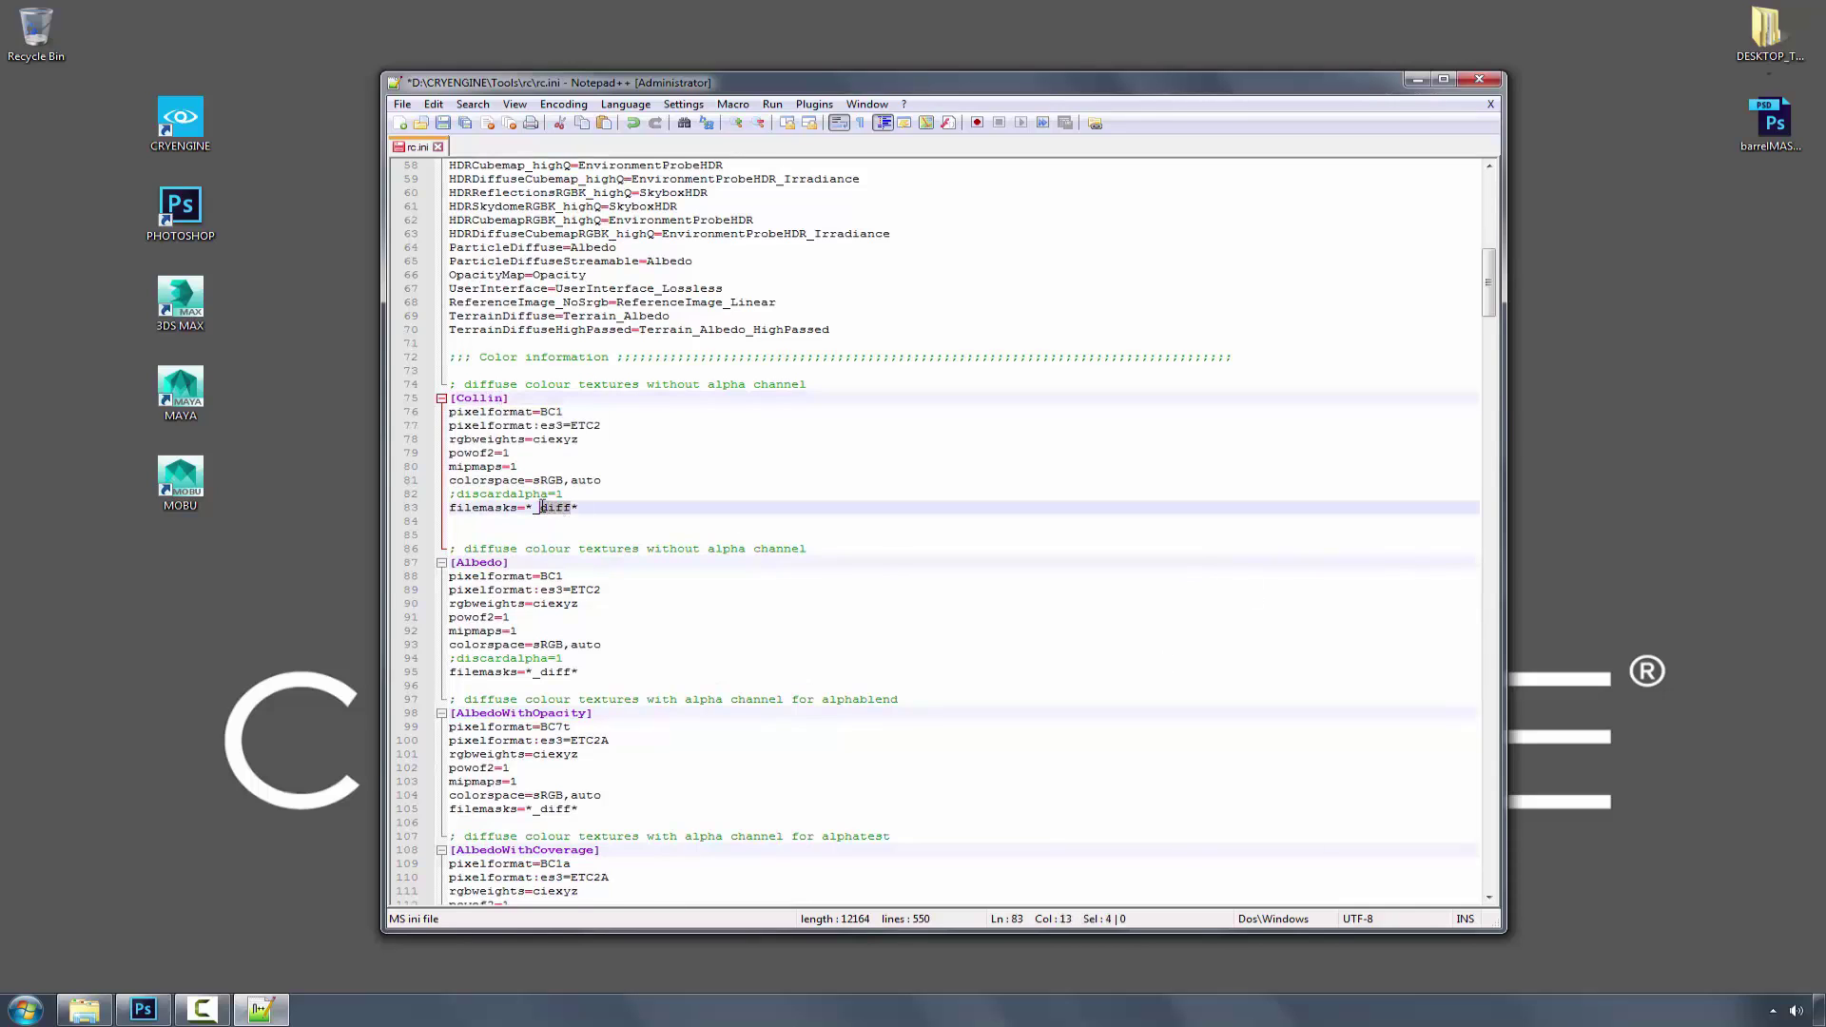
type("collin")
left_click(664, 455)
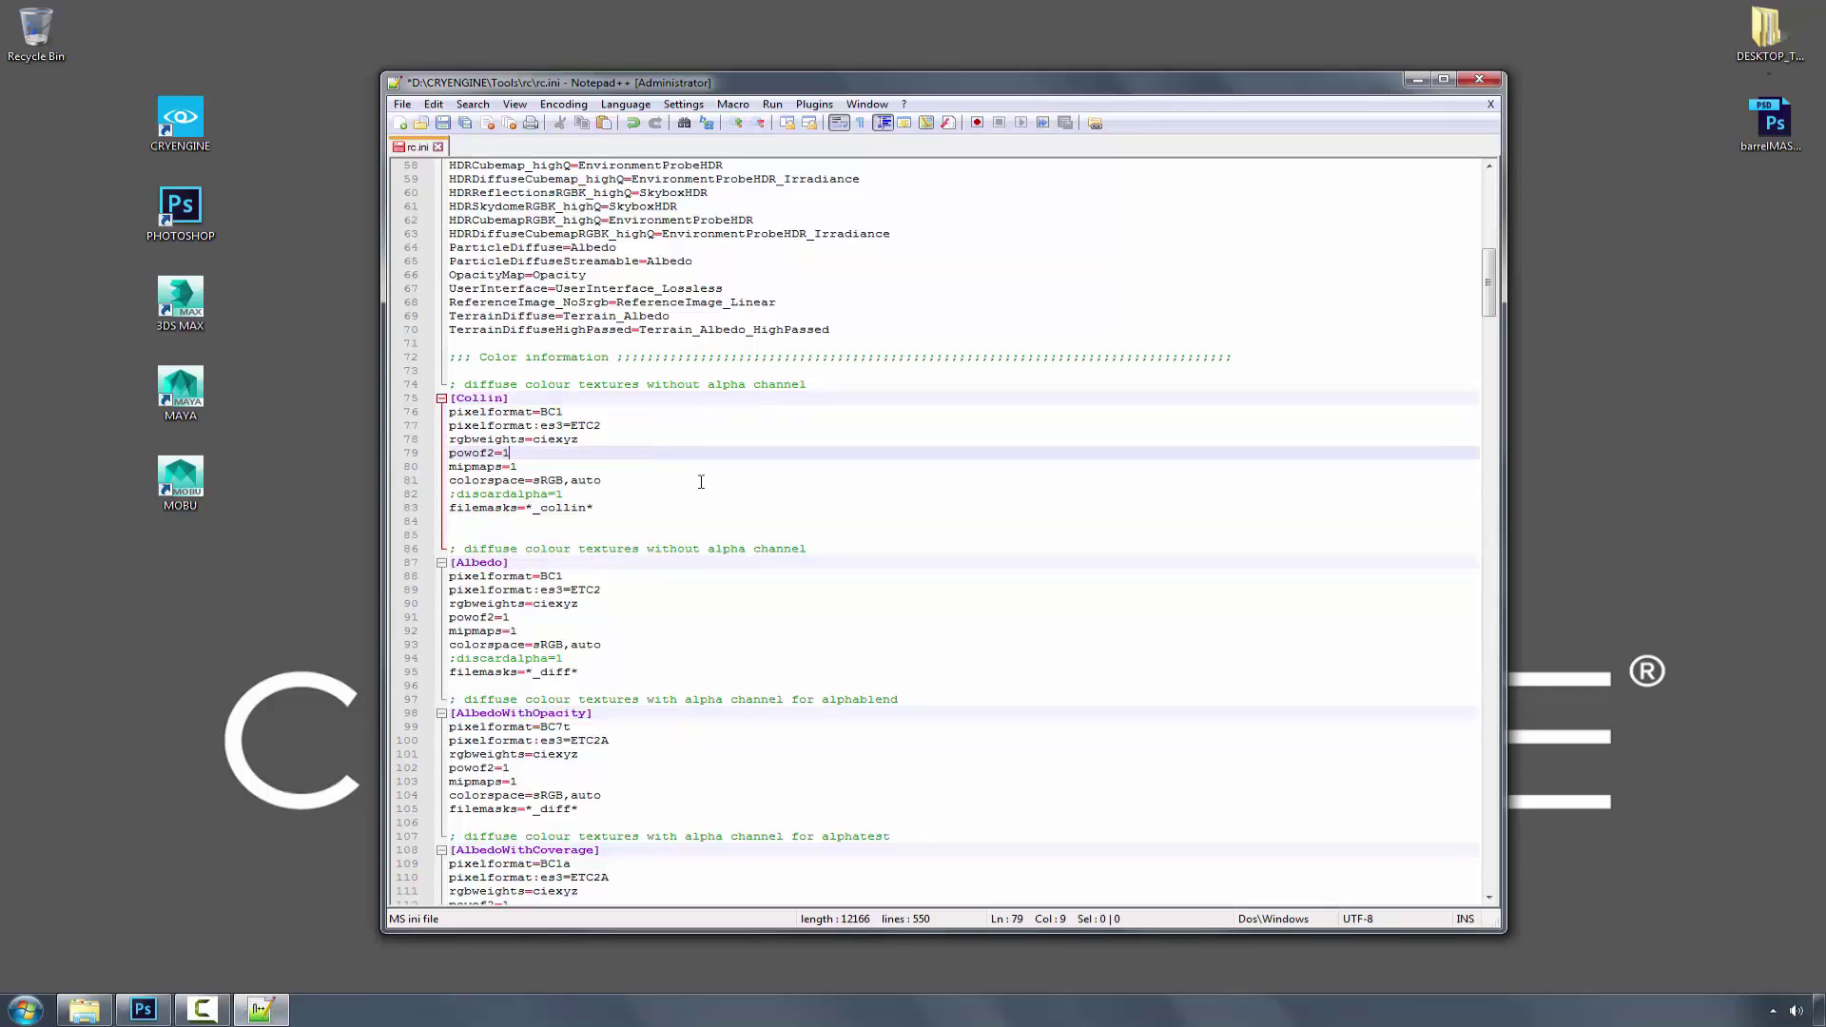
left_click(677, 505)
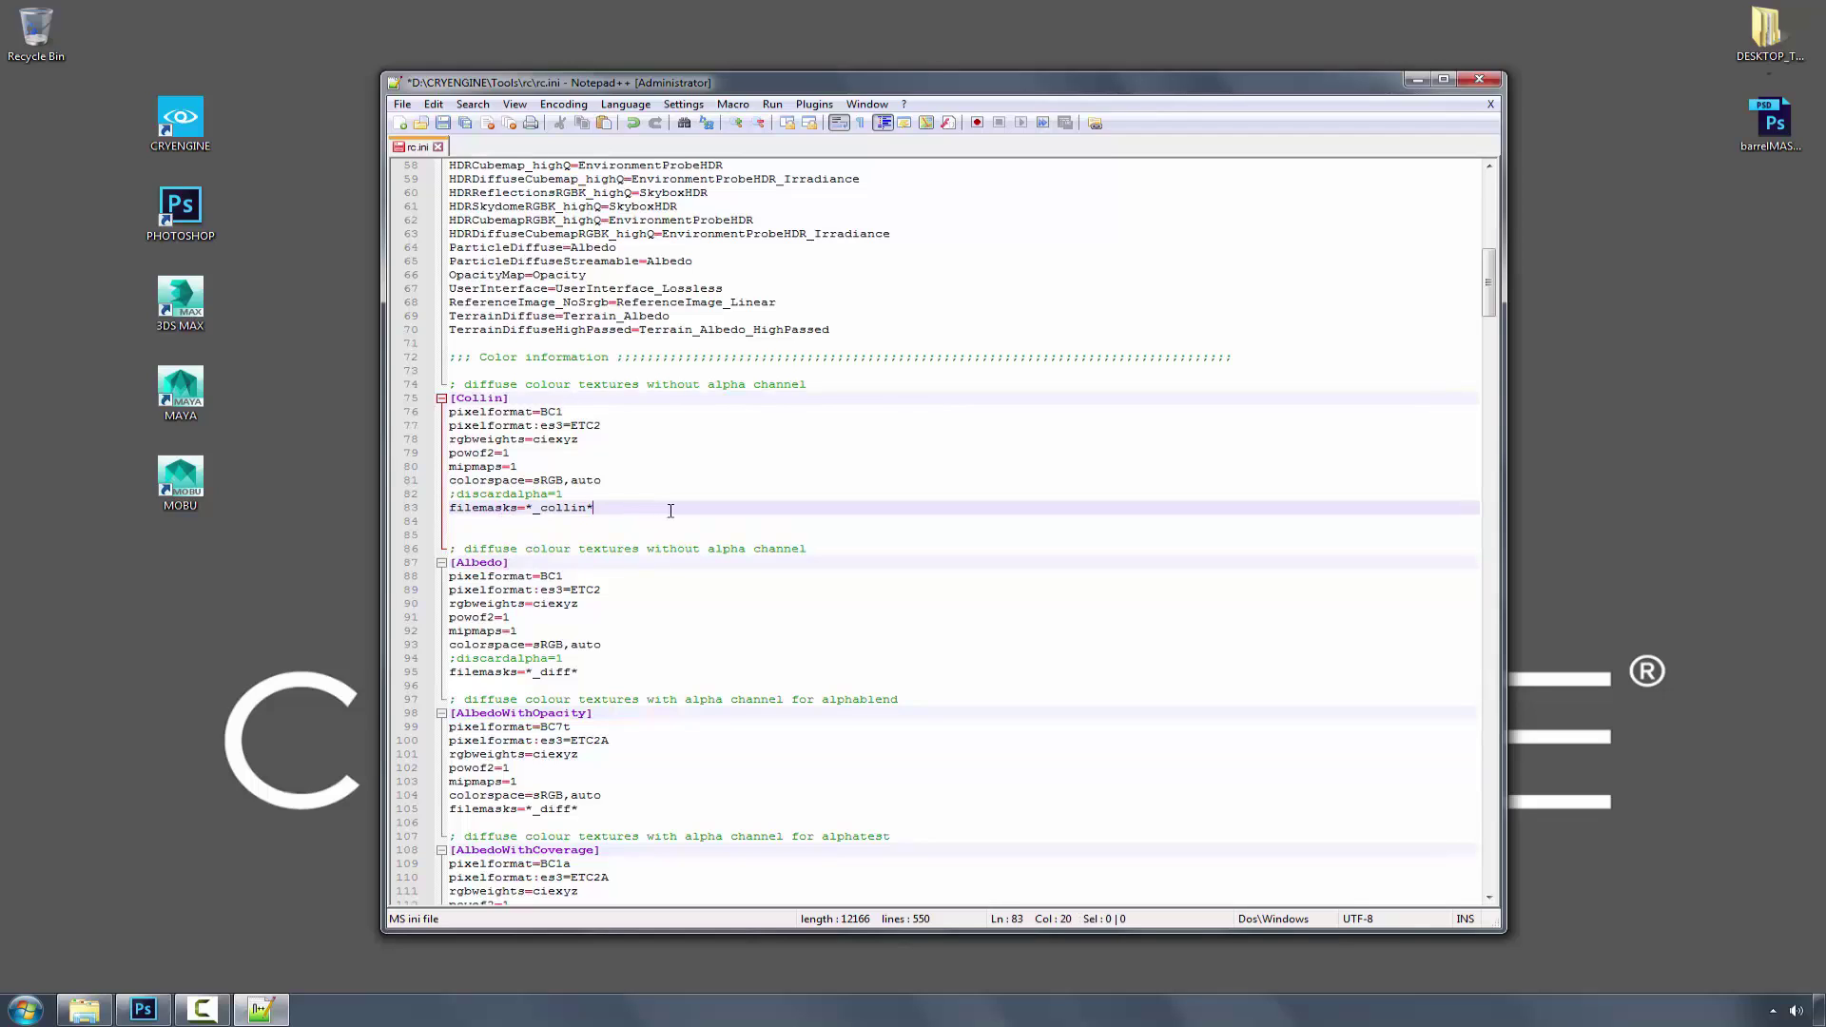
key("ctrl+s")
left_click(531, 456)
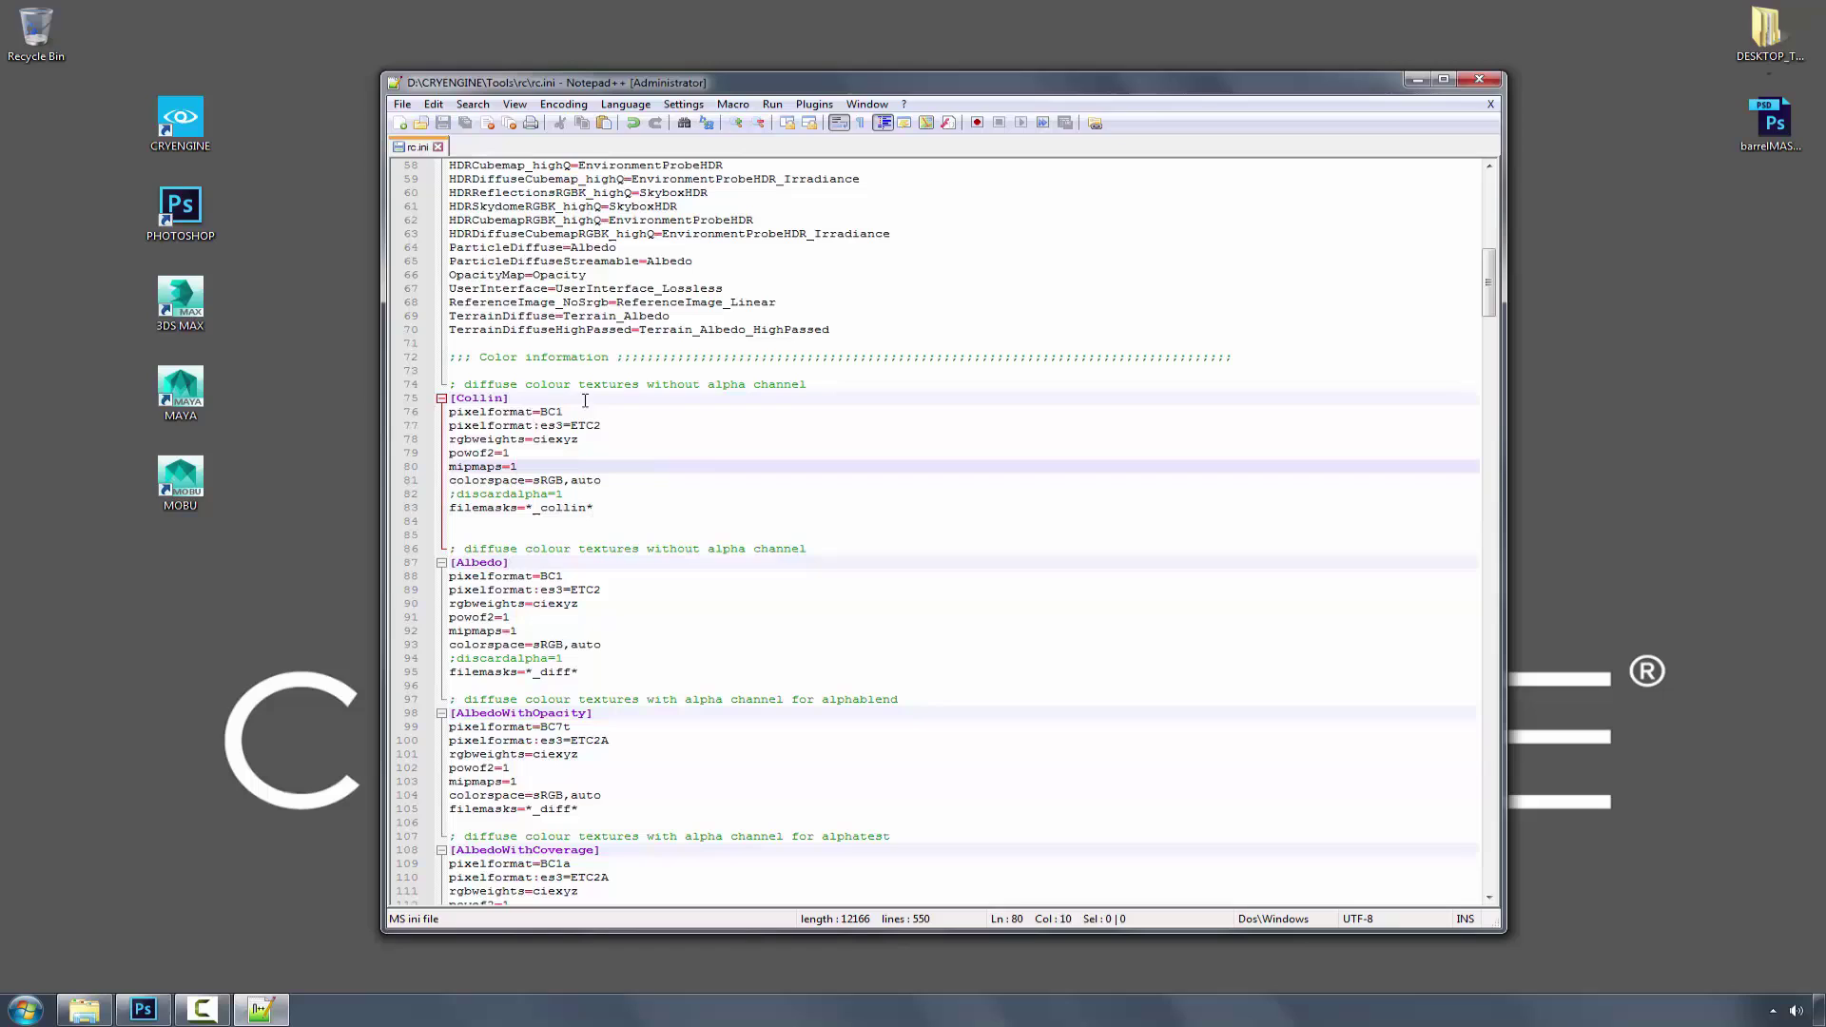
left_click(585, 400)
left_click(598, 510)
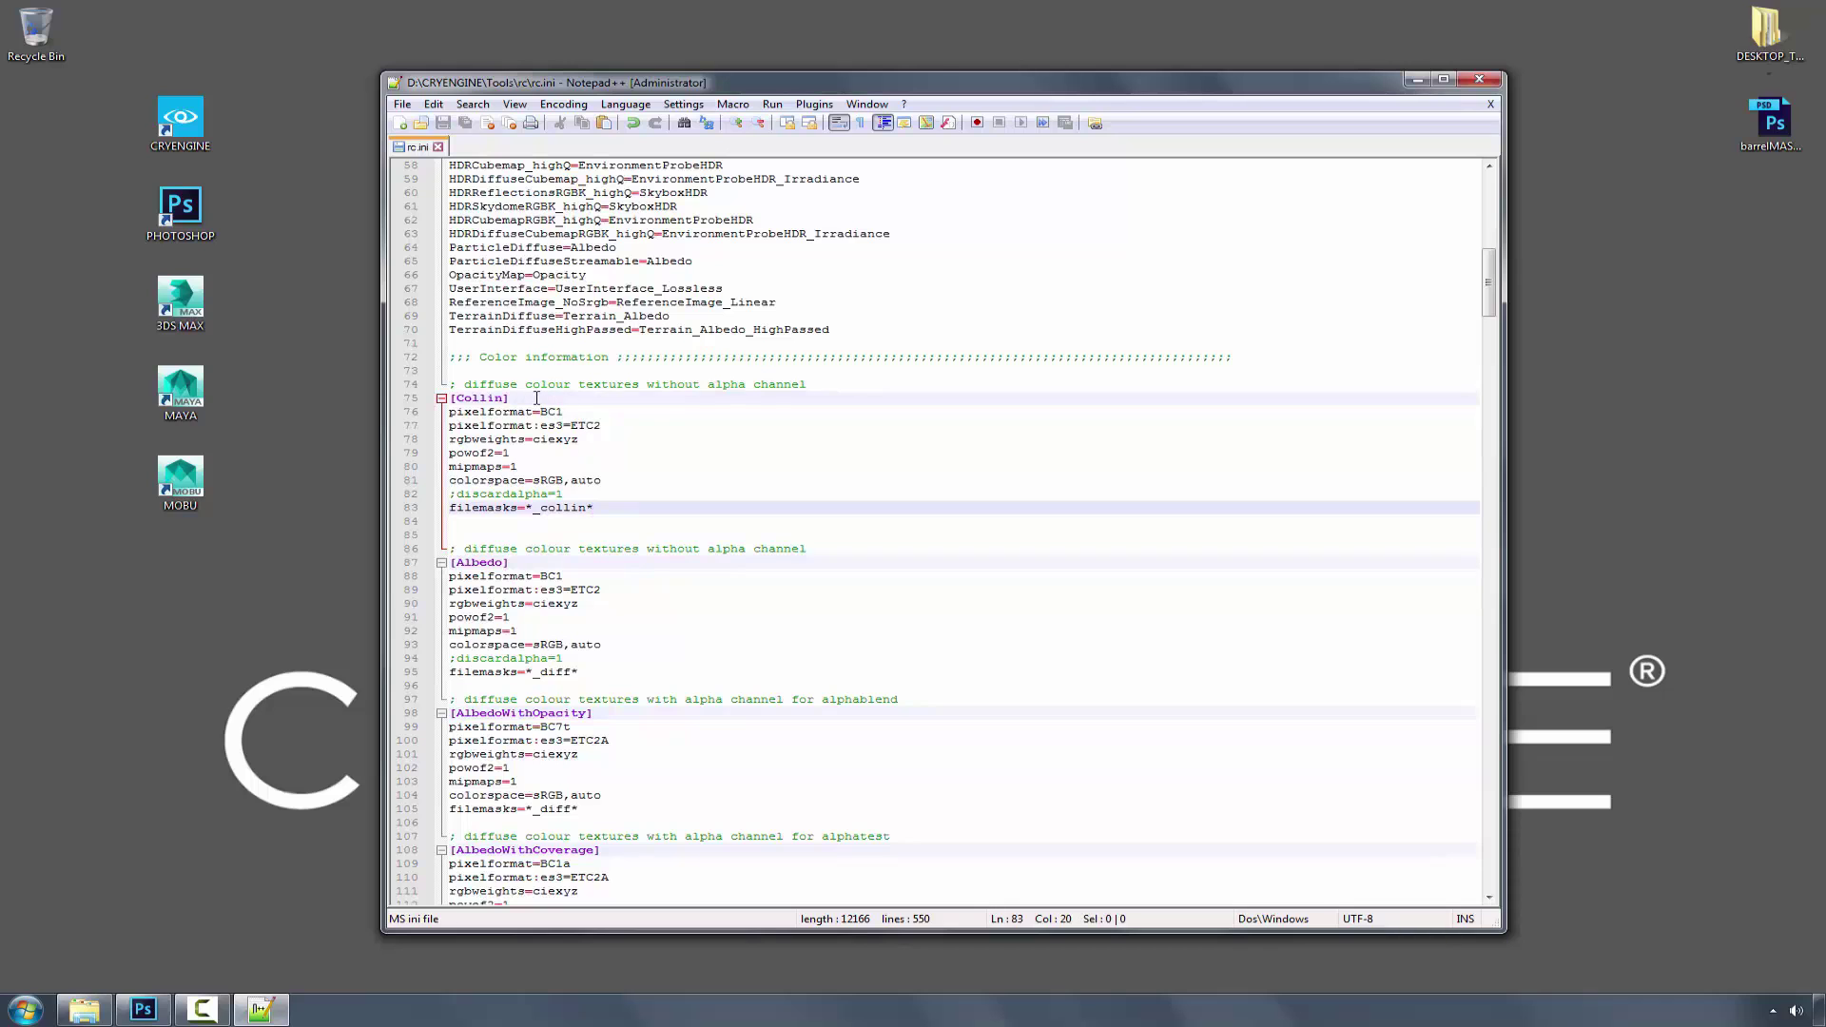
Step: Minimize Notepad++, bring up barrelMASTER.psd, deselect the ALBEDO layer and confirm 8-bit RGB mode
left_click(1417, 79)
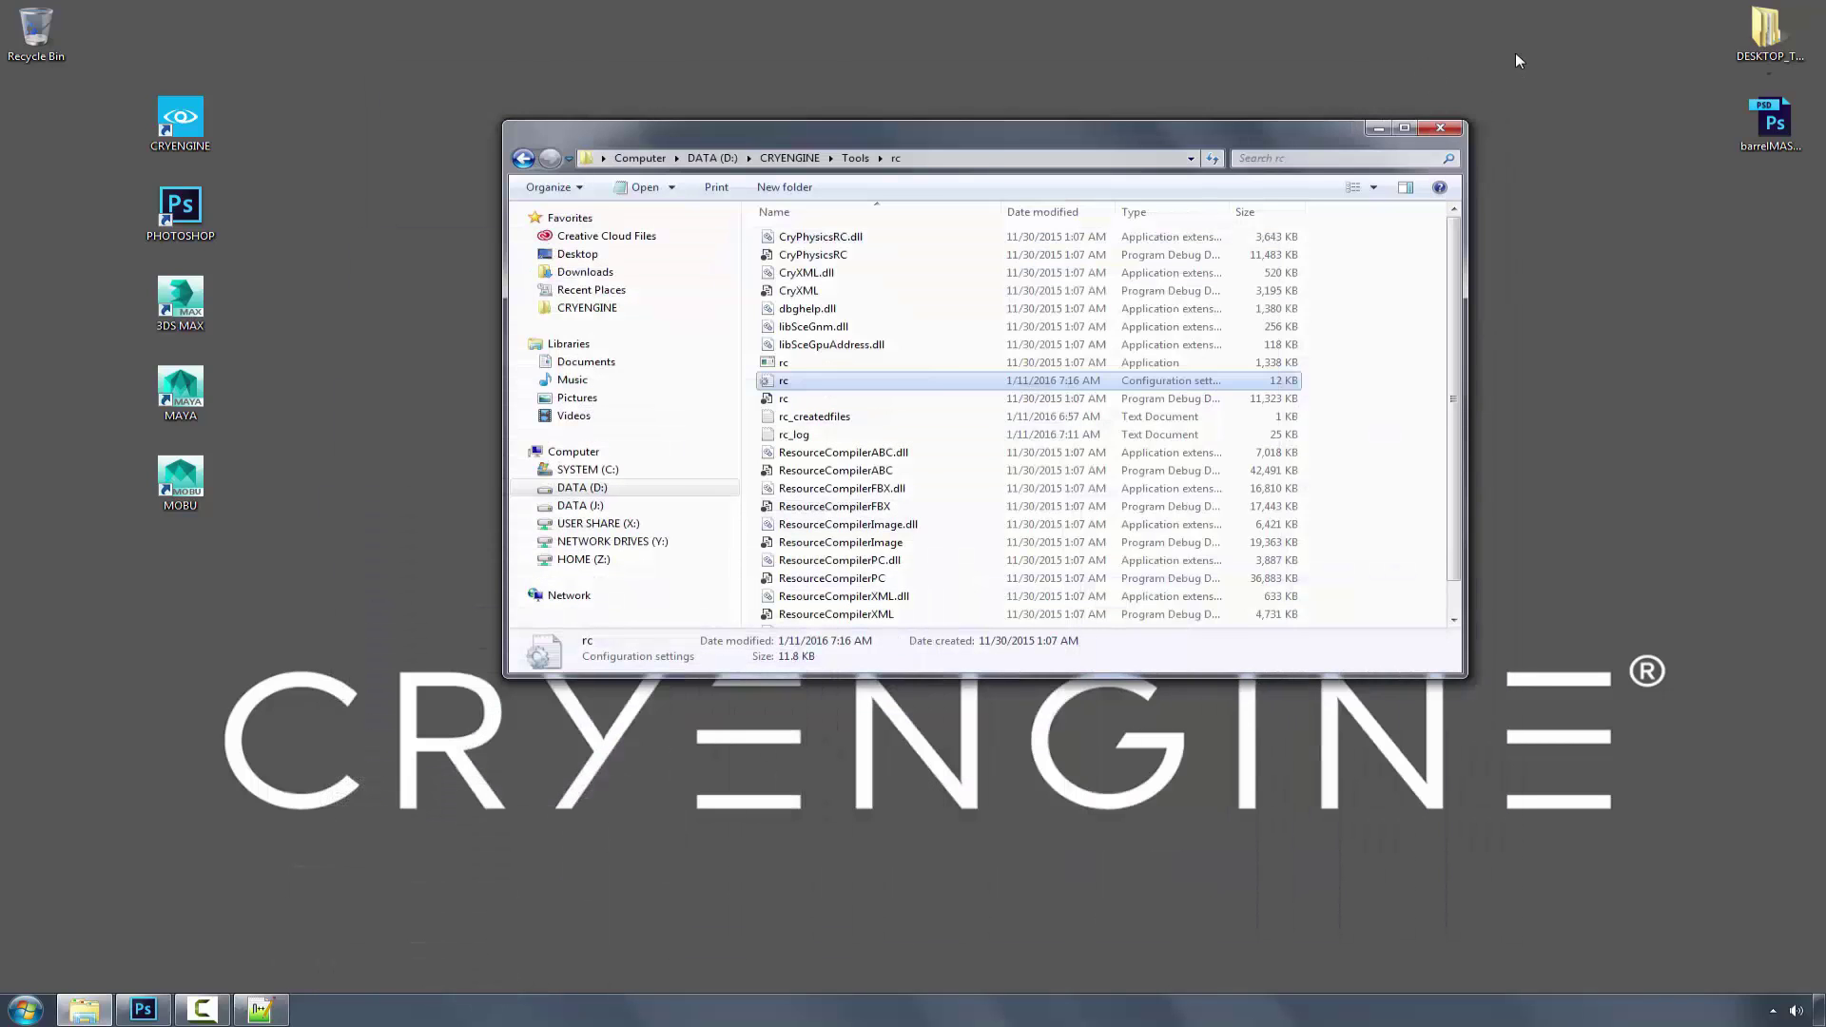
left_click(143, 1010)
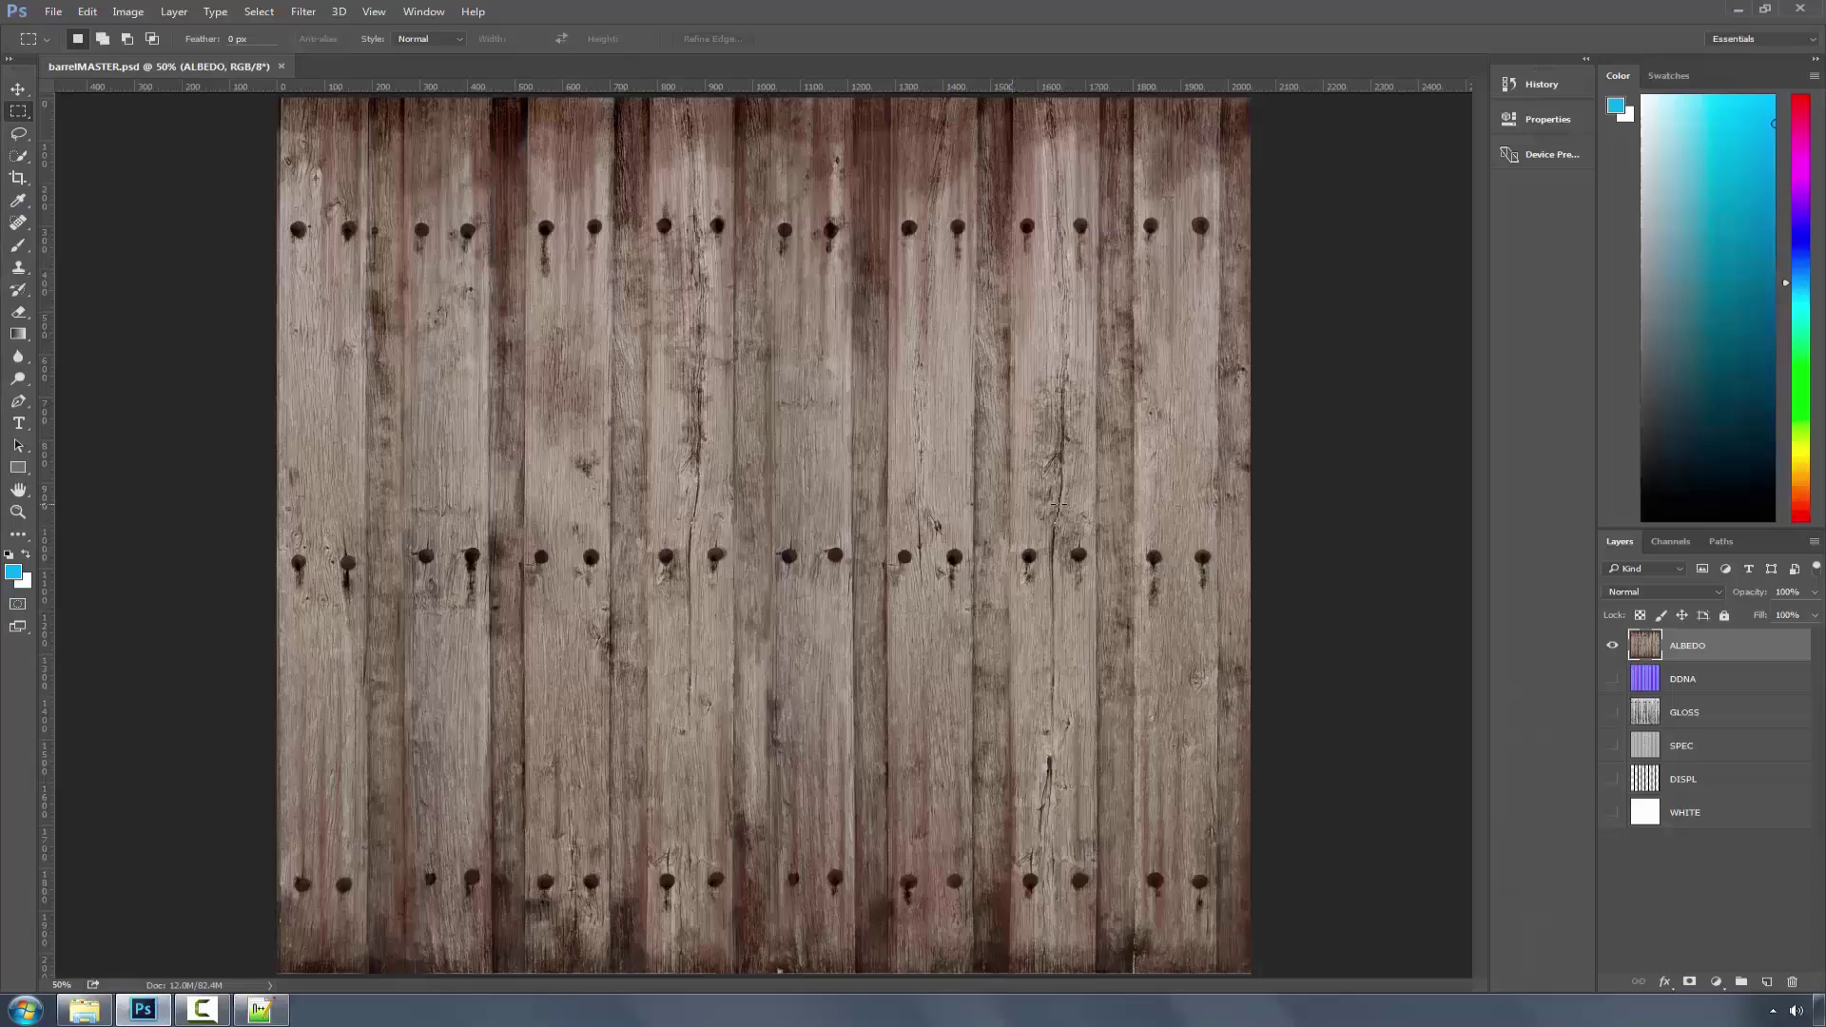
left_click(1665, 867)
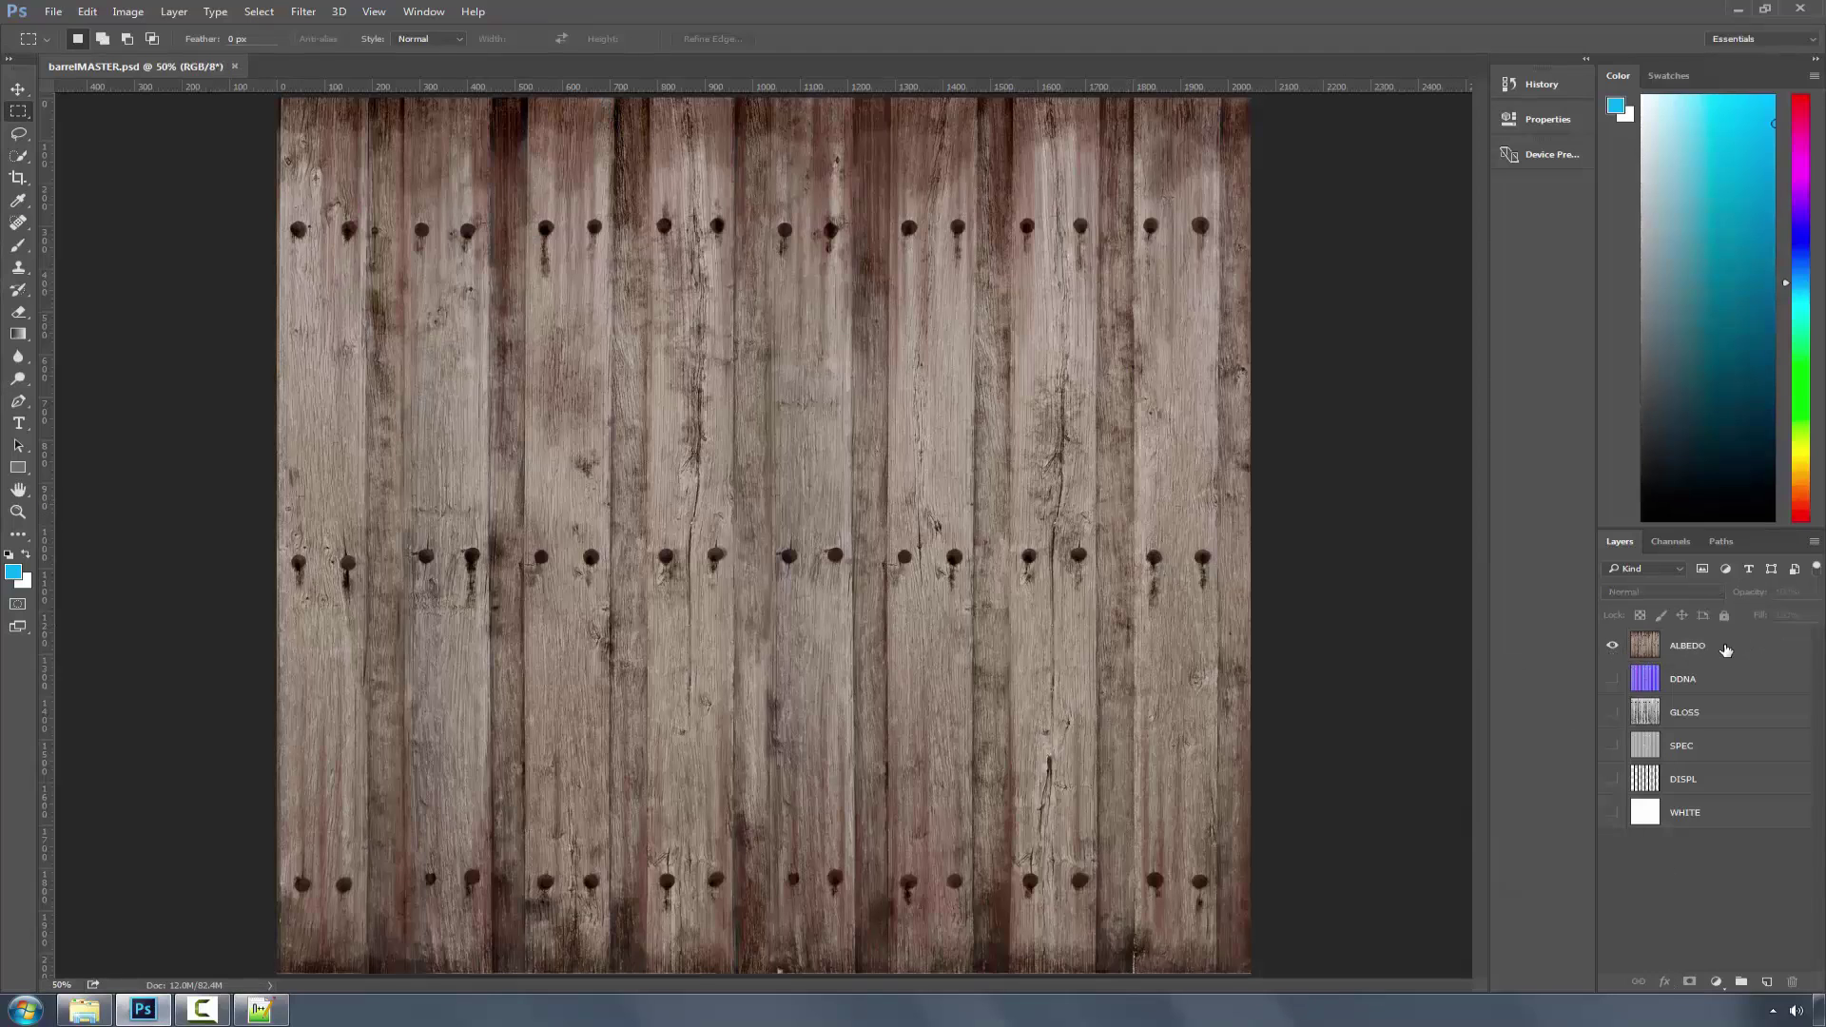
left_click(129, 11)
mouse_move(208, 34)
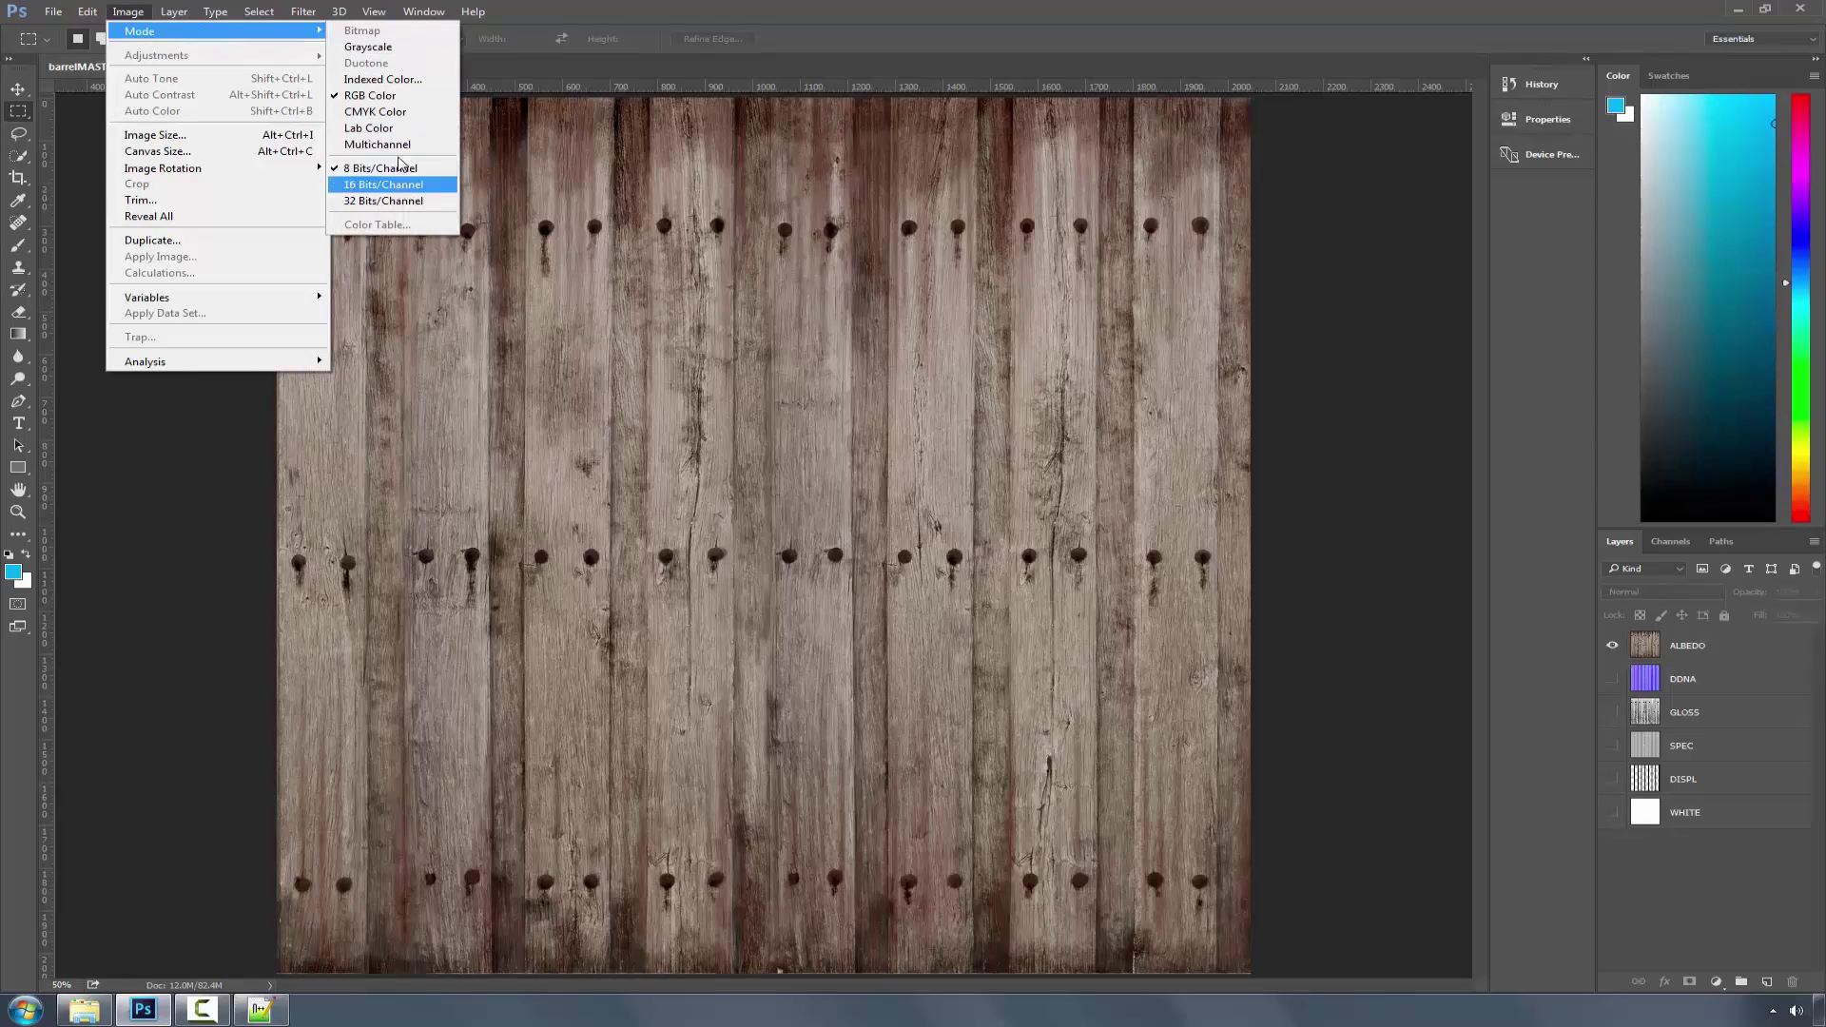
Step: Save the texture to the Desktop as barrel_collin with the CryTIFPlugin file type
mouse_move(53, 11)
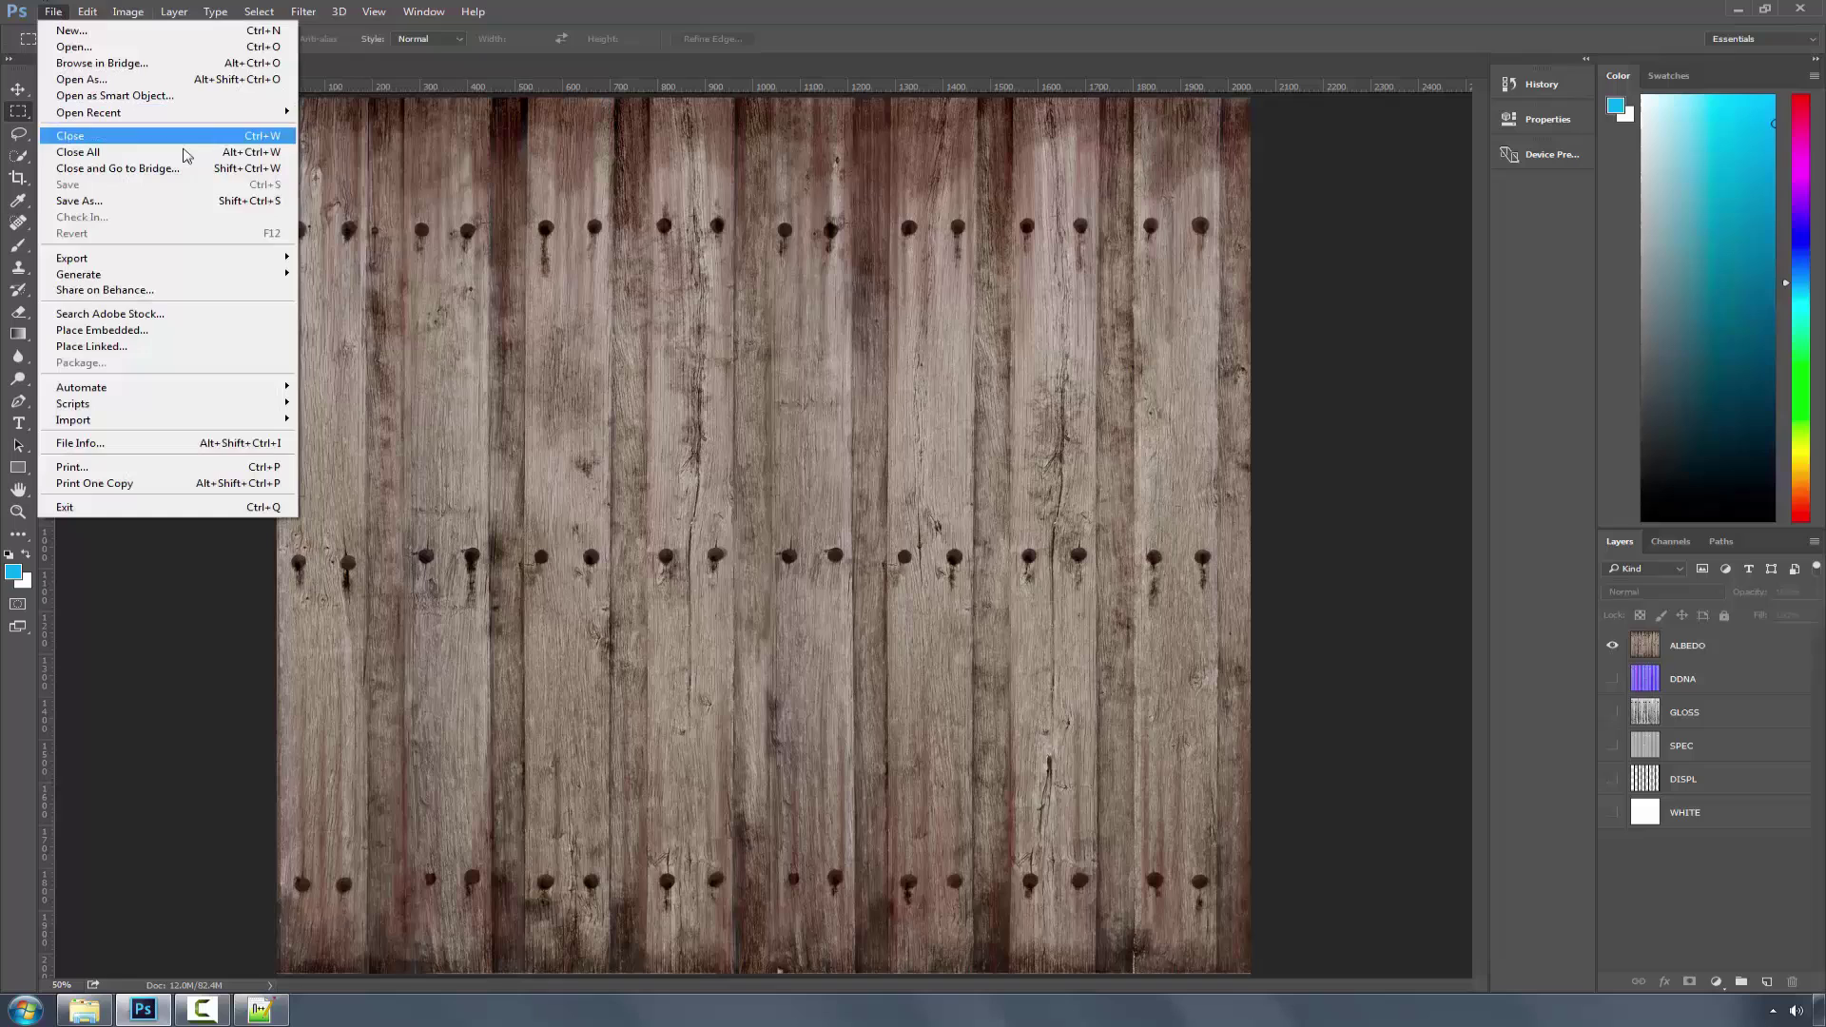
left_click(188, 203)
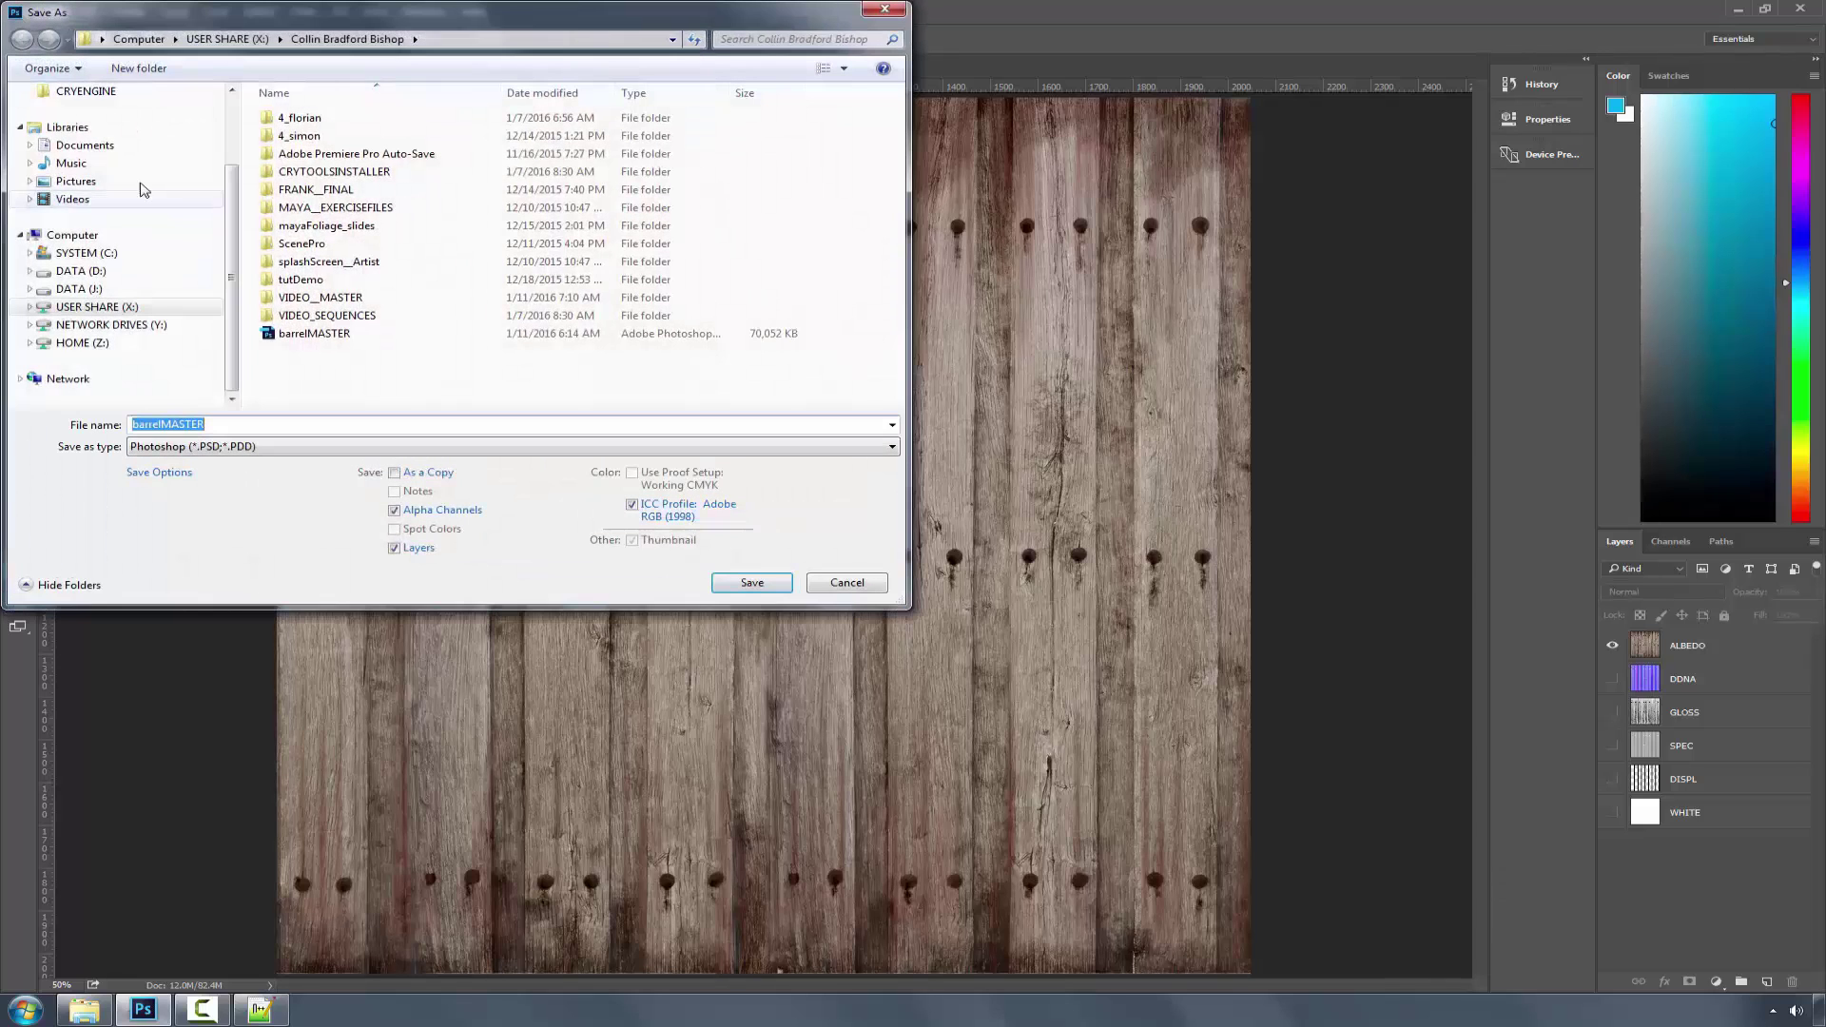
scroll(124, 238, "up", 2)
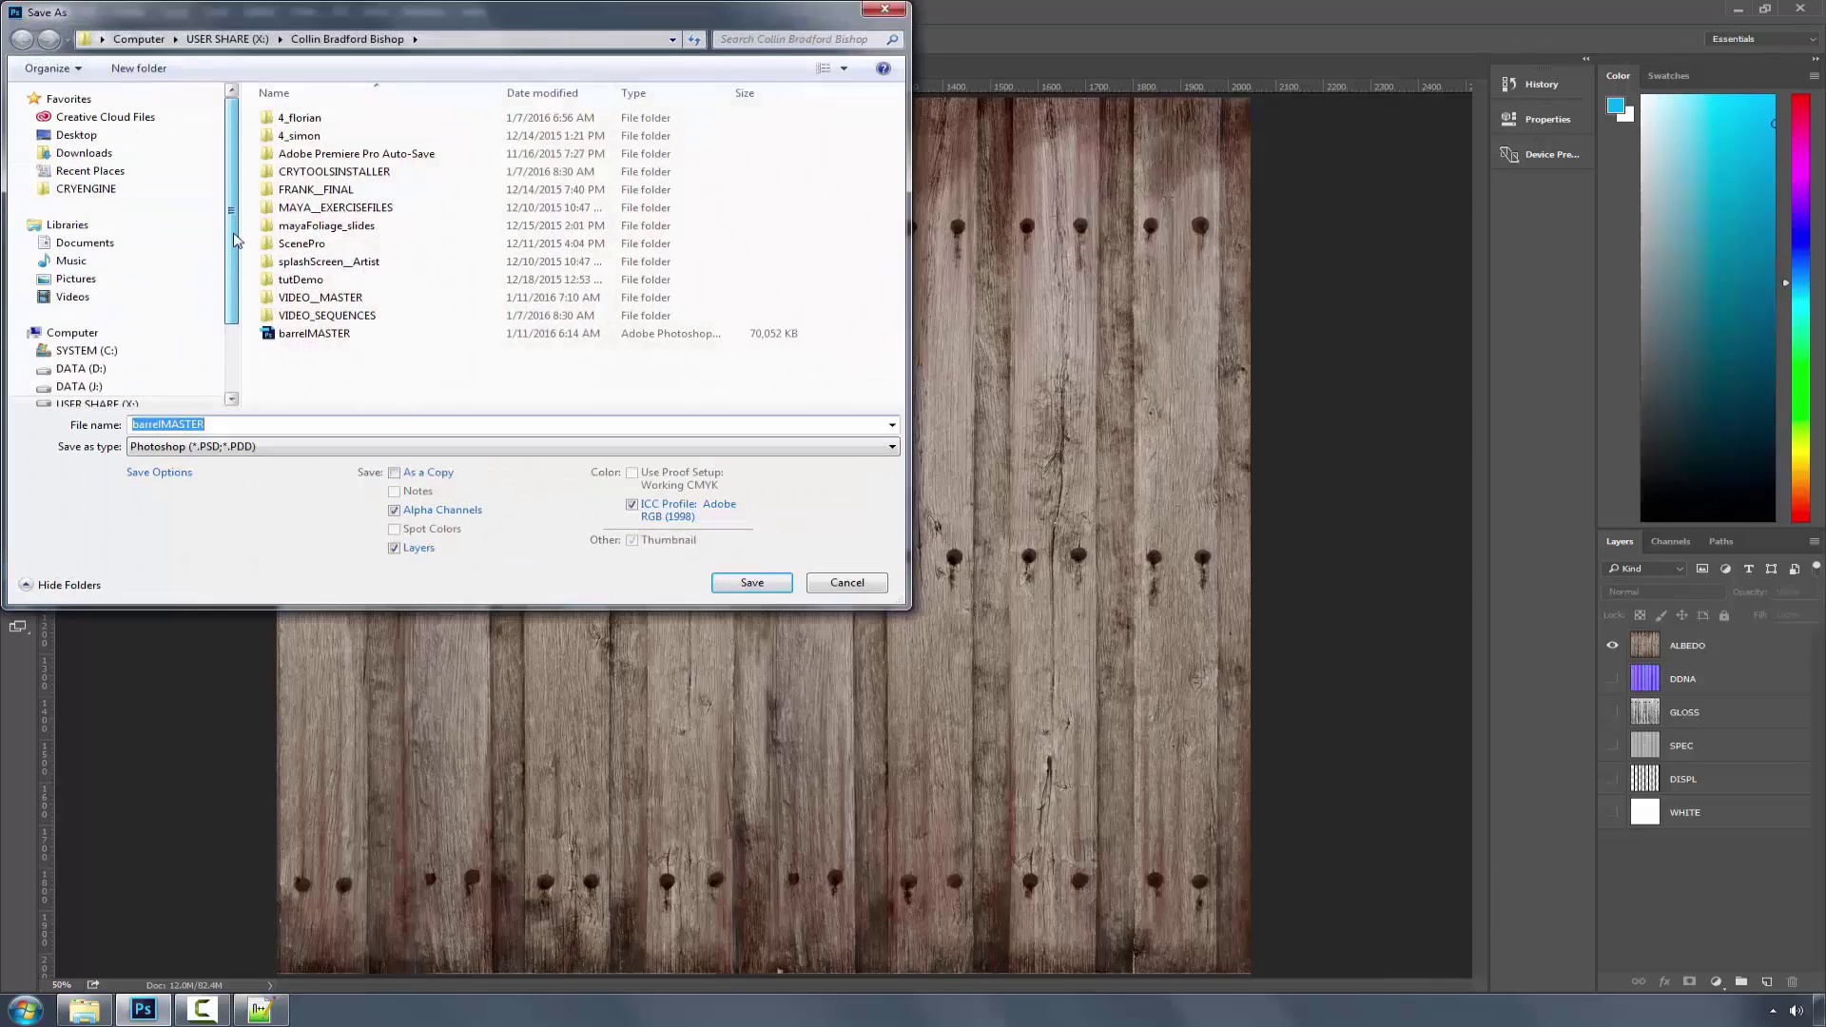
left_click(54, 138)
double_click(265, 418)
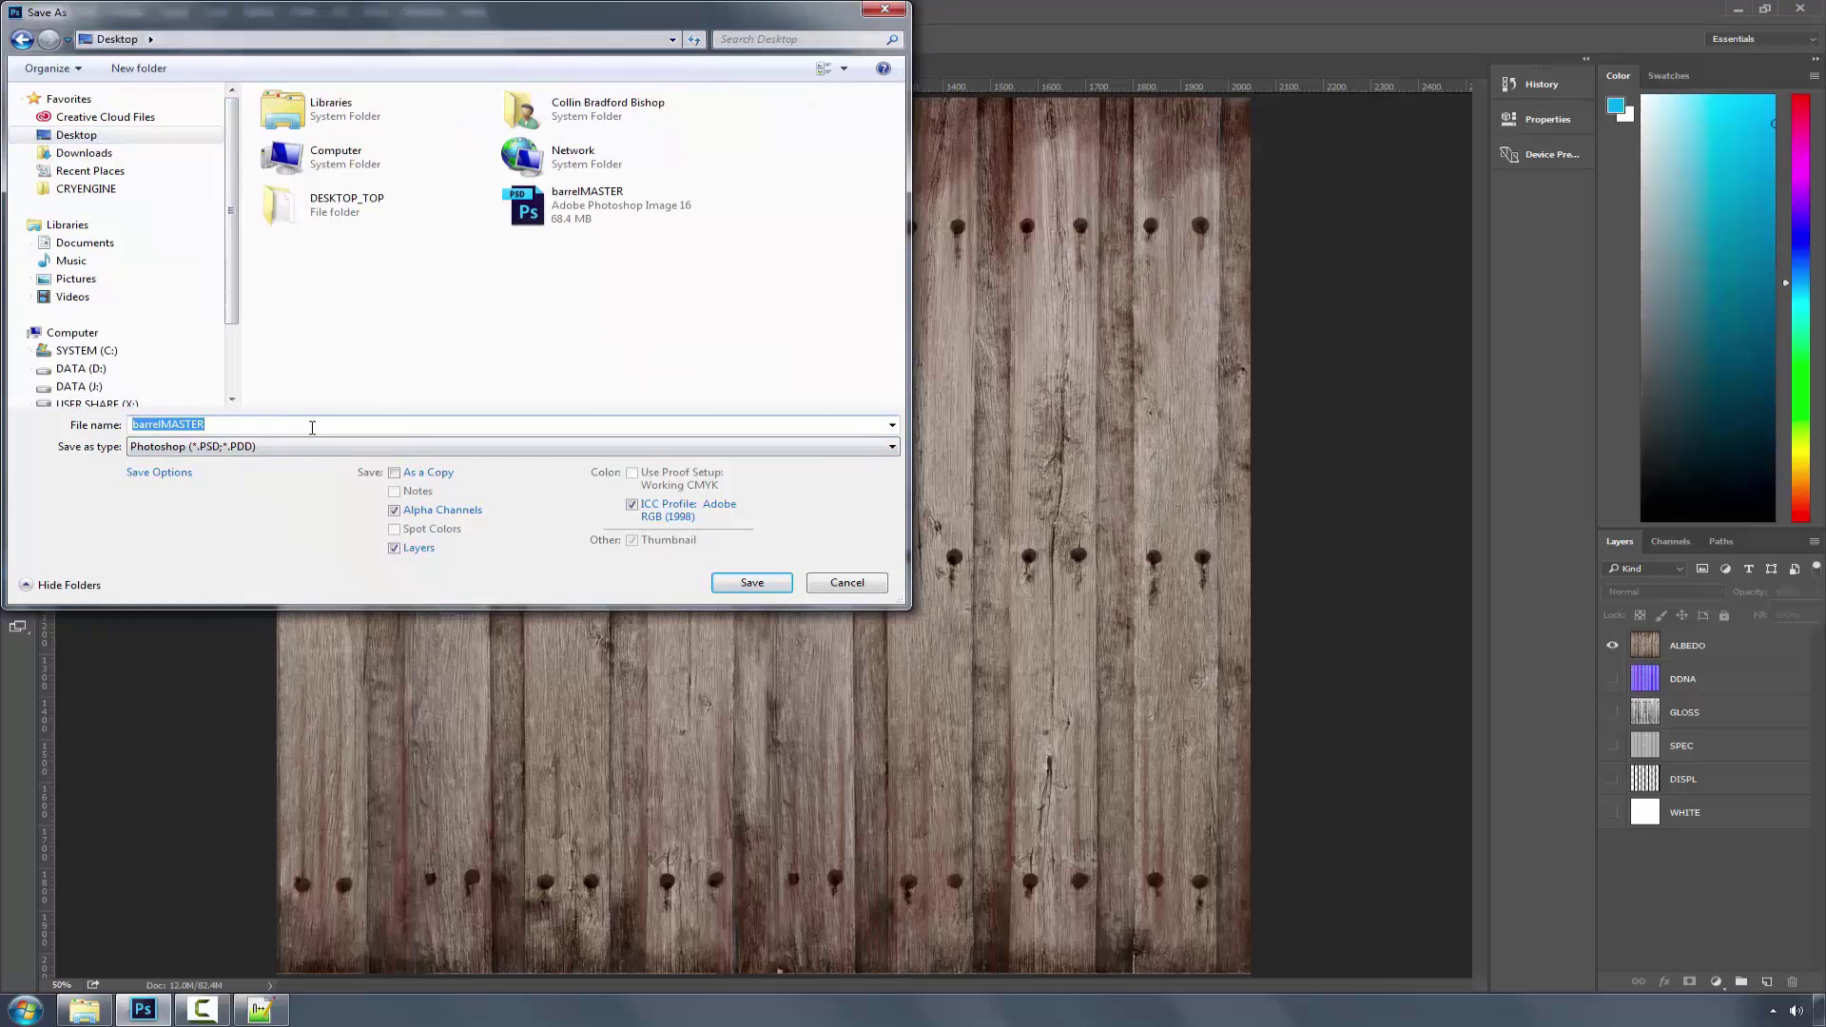
type("barrel_collin")
left_click(269, 450)
left_click(237, 530)
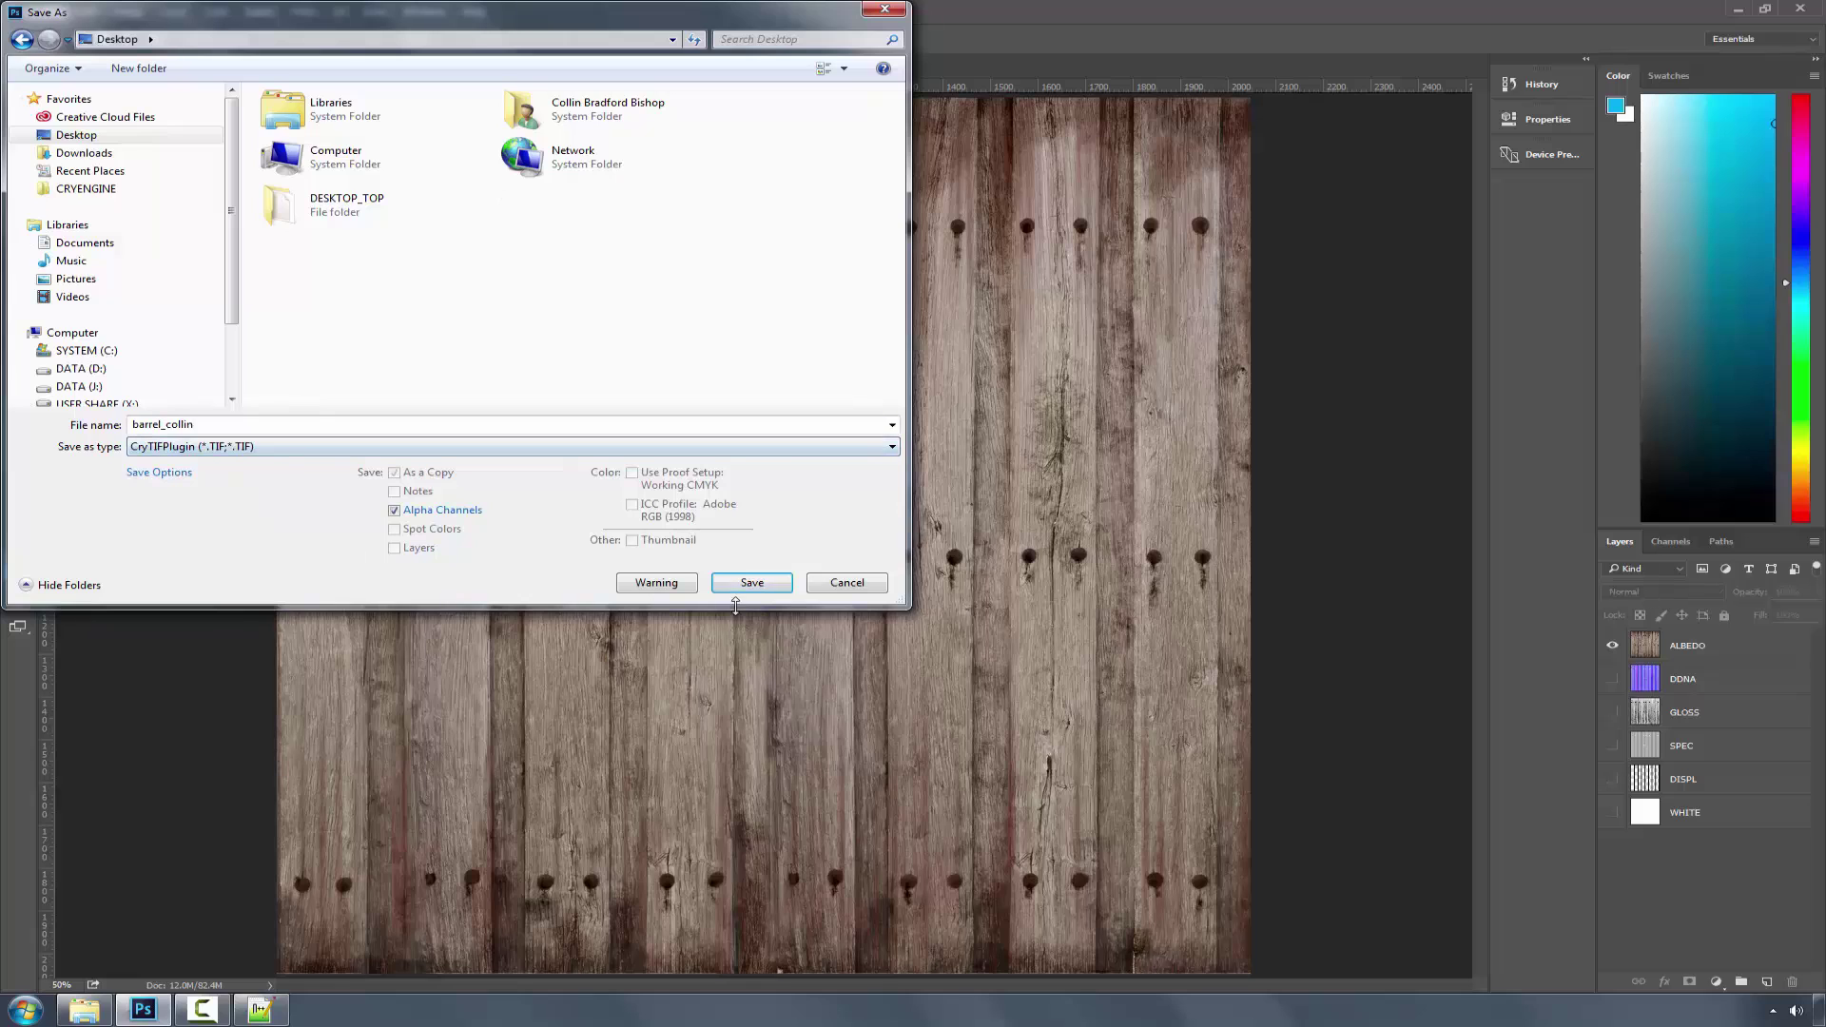
left_click(752, 582)
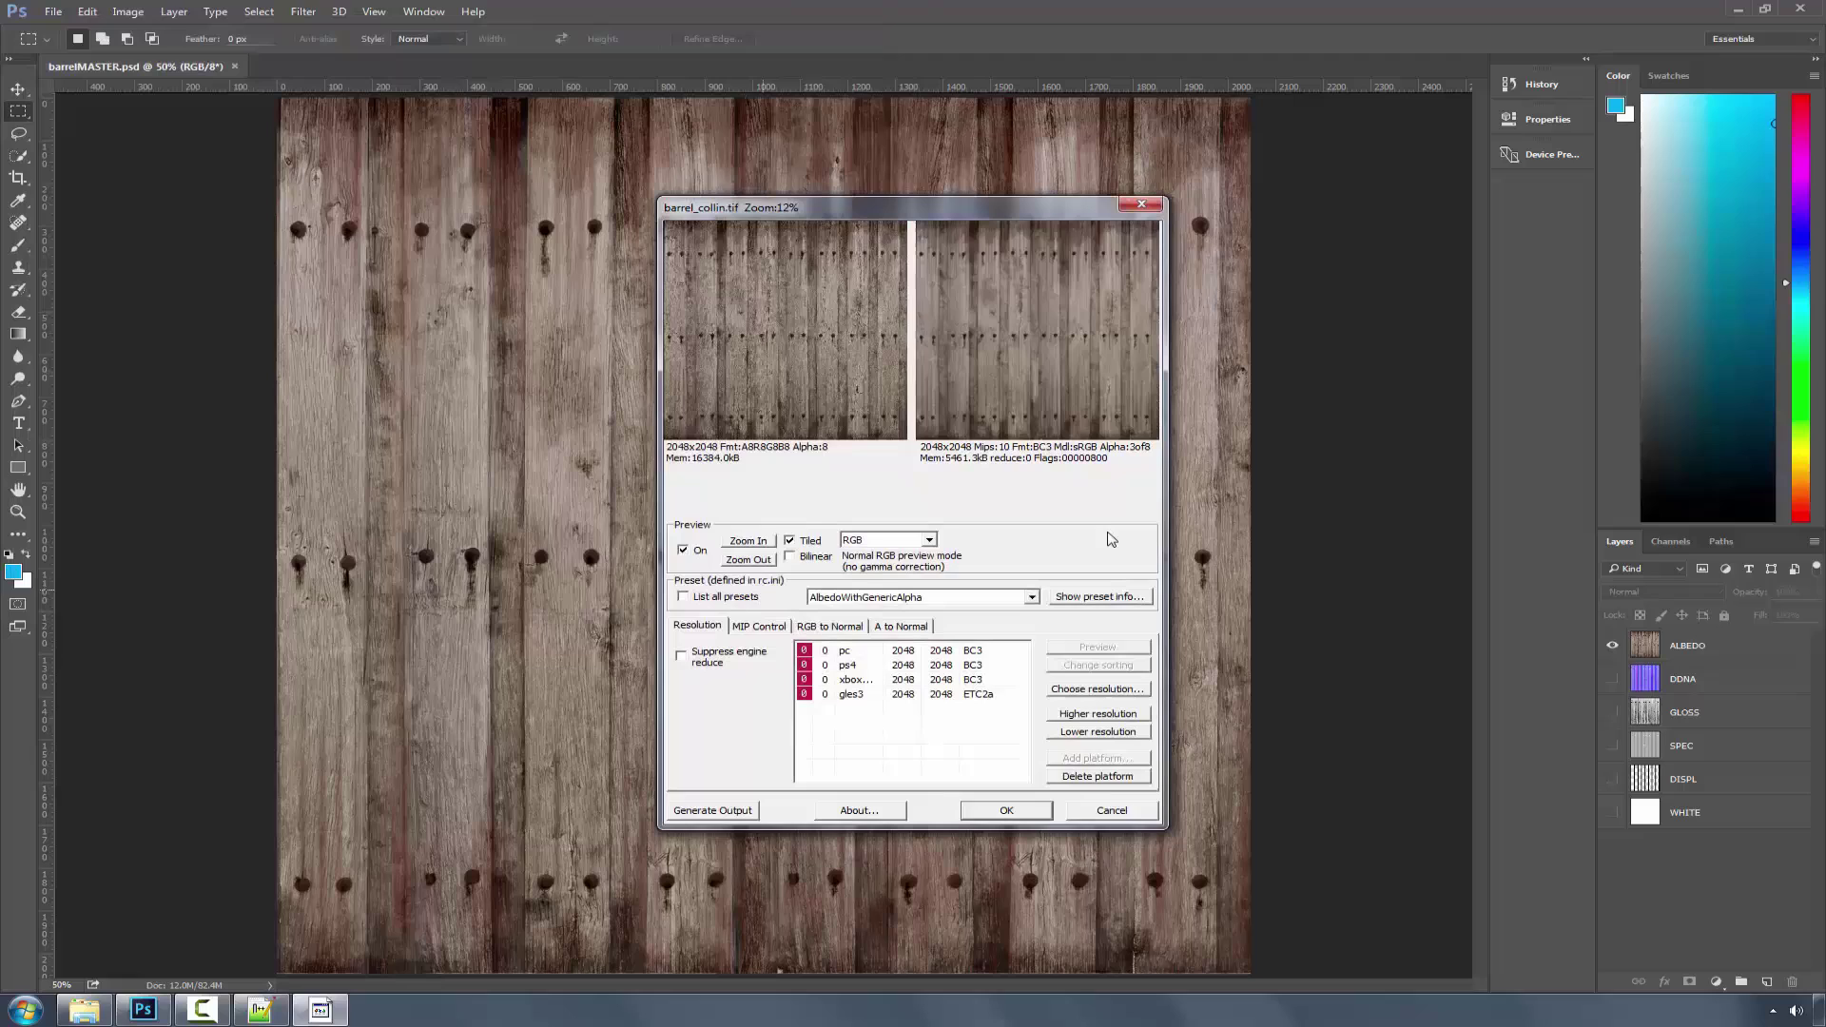
Step: Pick the Collin preset in the CryTIF export settings, generate the output, and confirm with OK
left_click(915, 600)
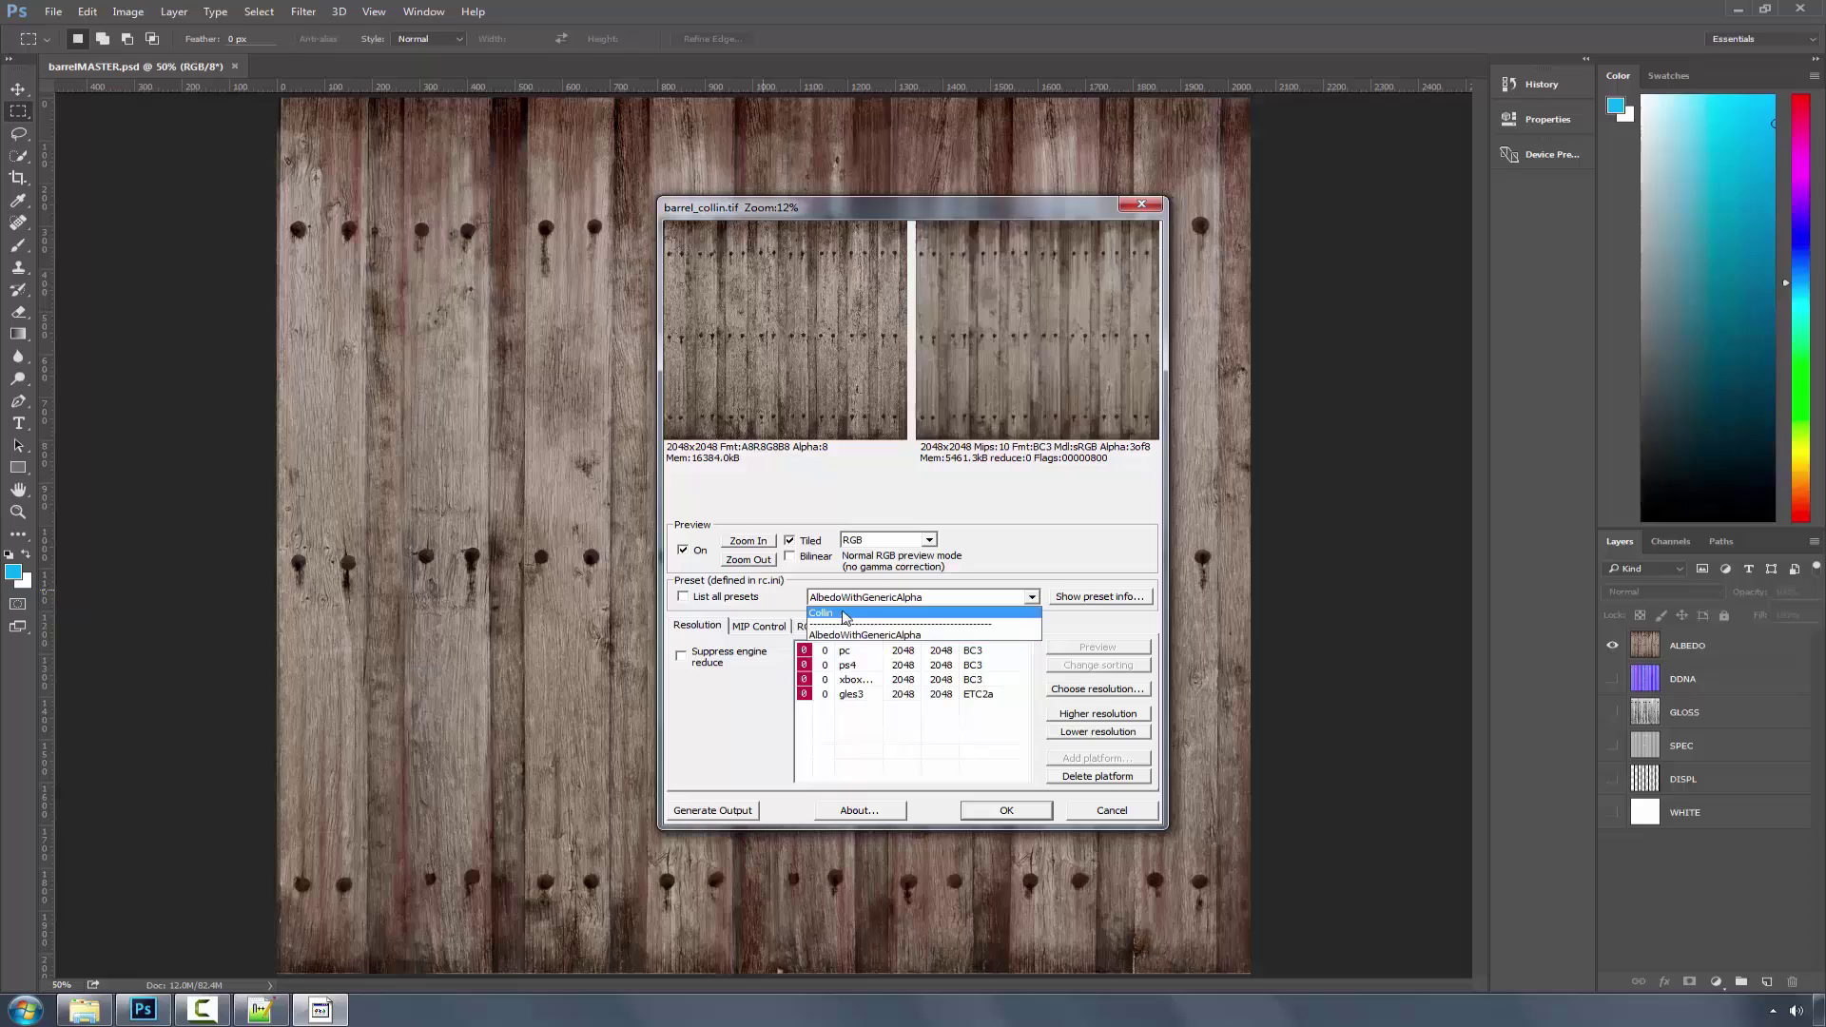
left_click(844, 614)
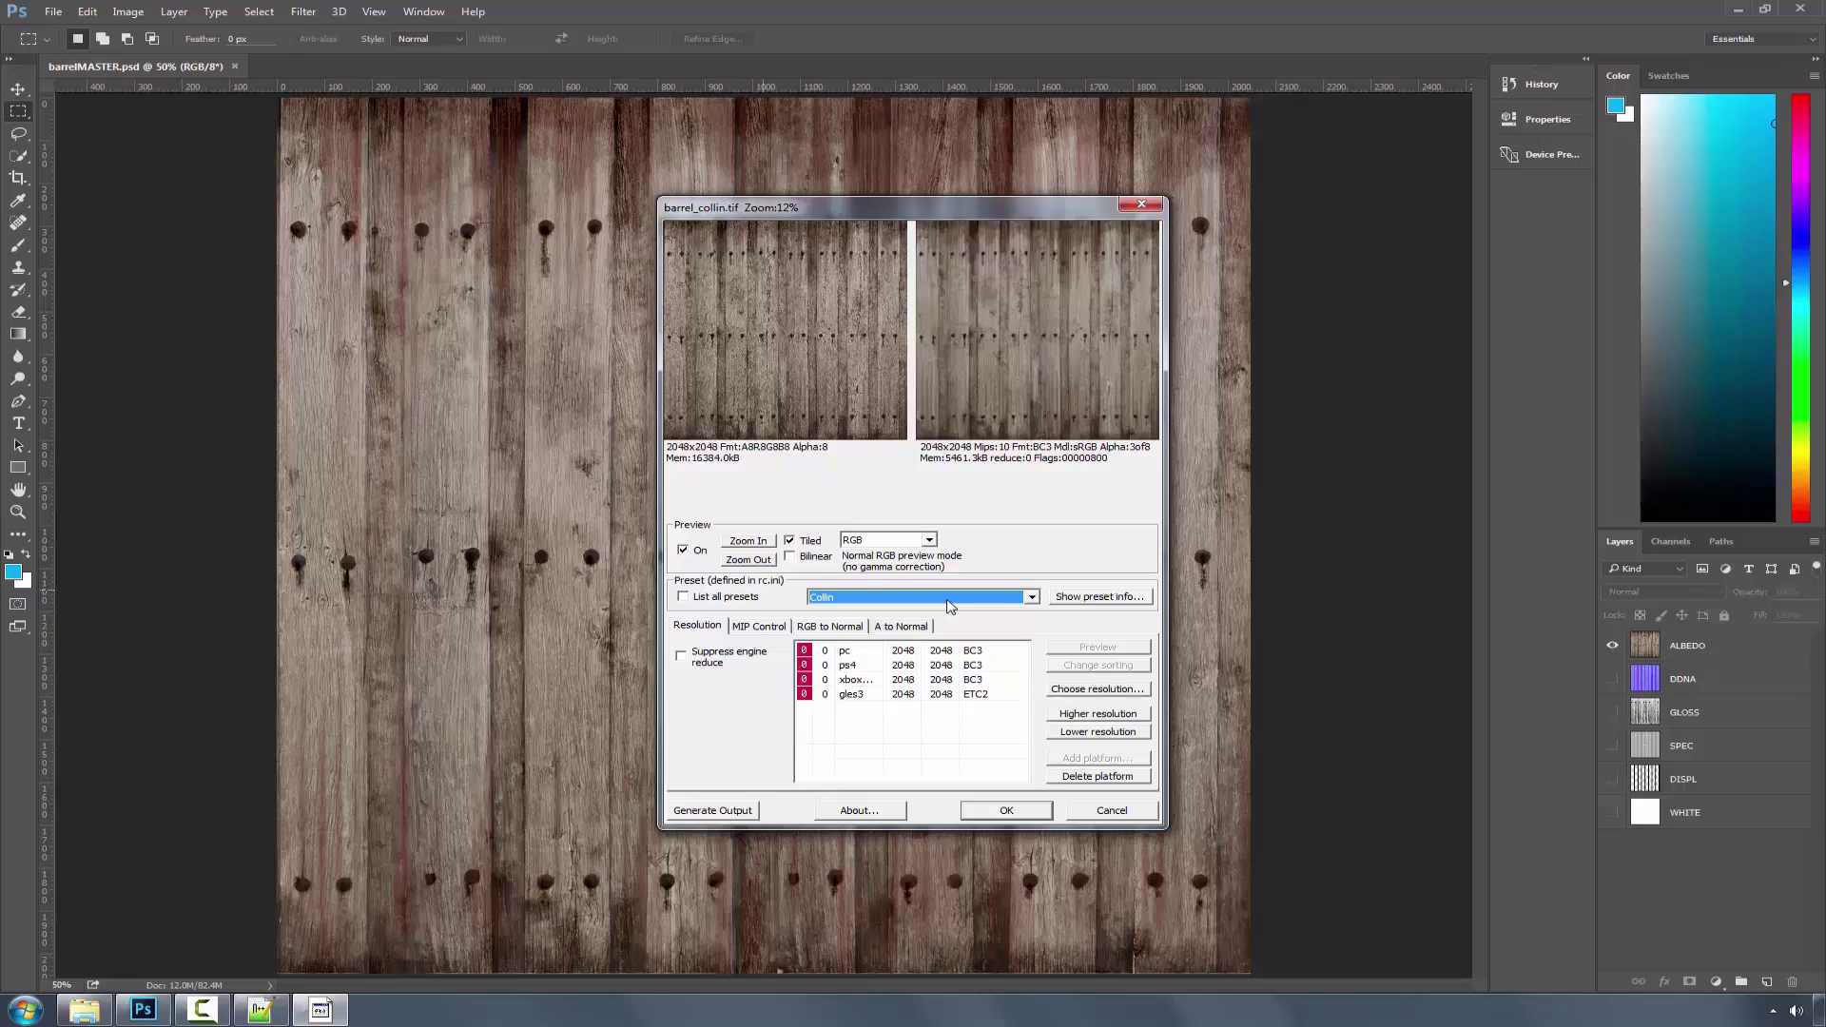
left_click(744, 810)
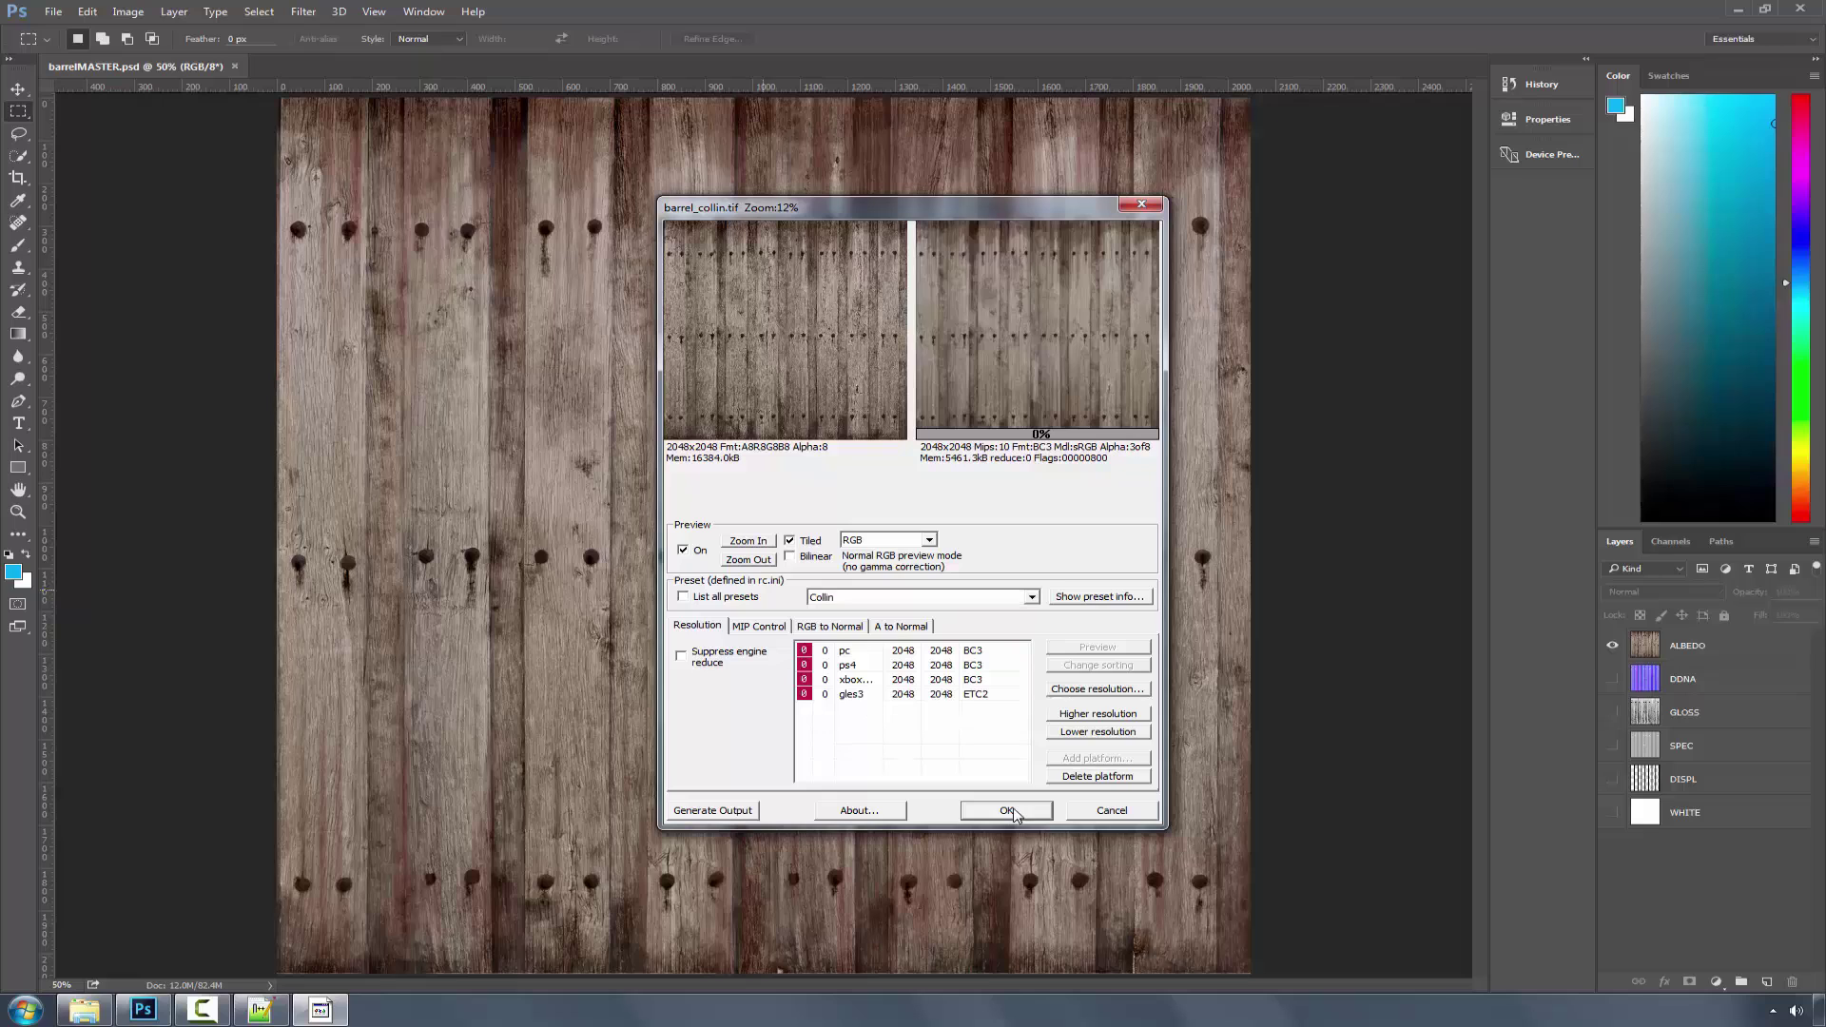
left_click(1013, 814)
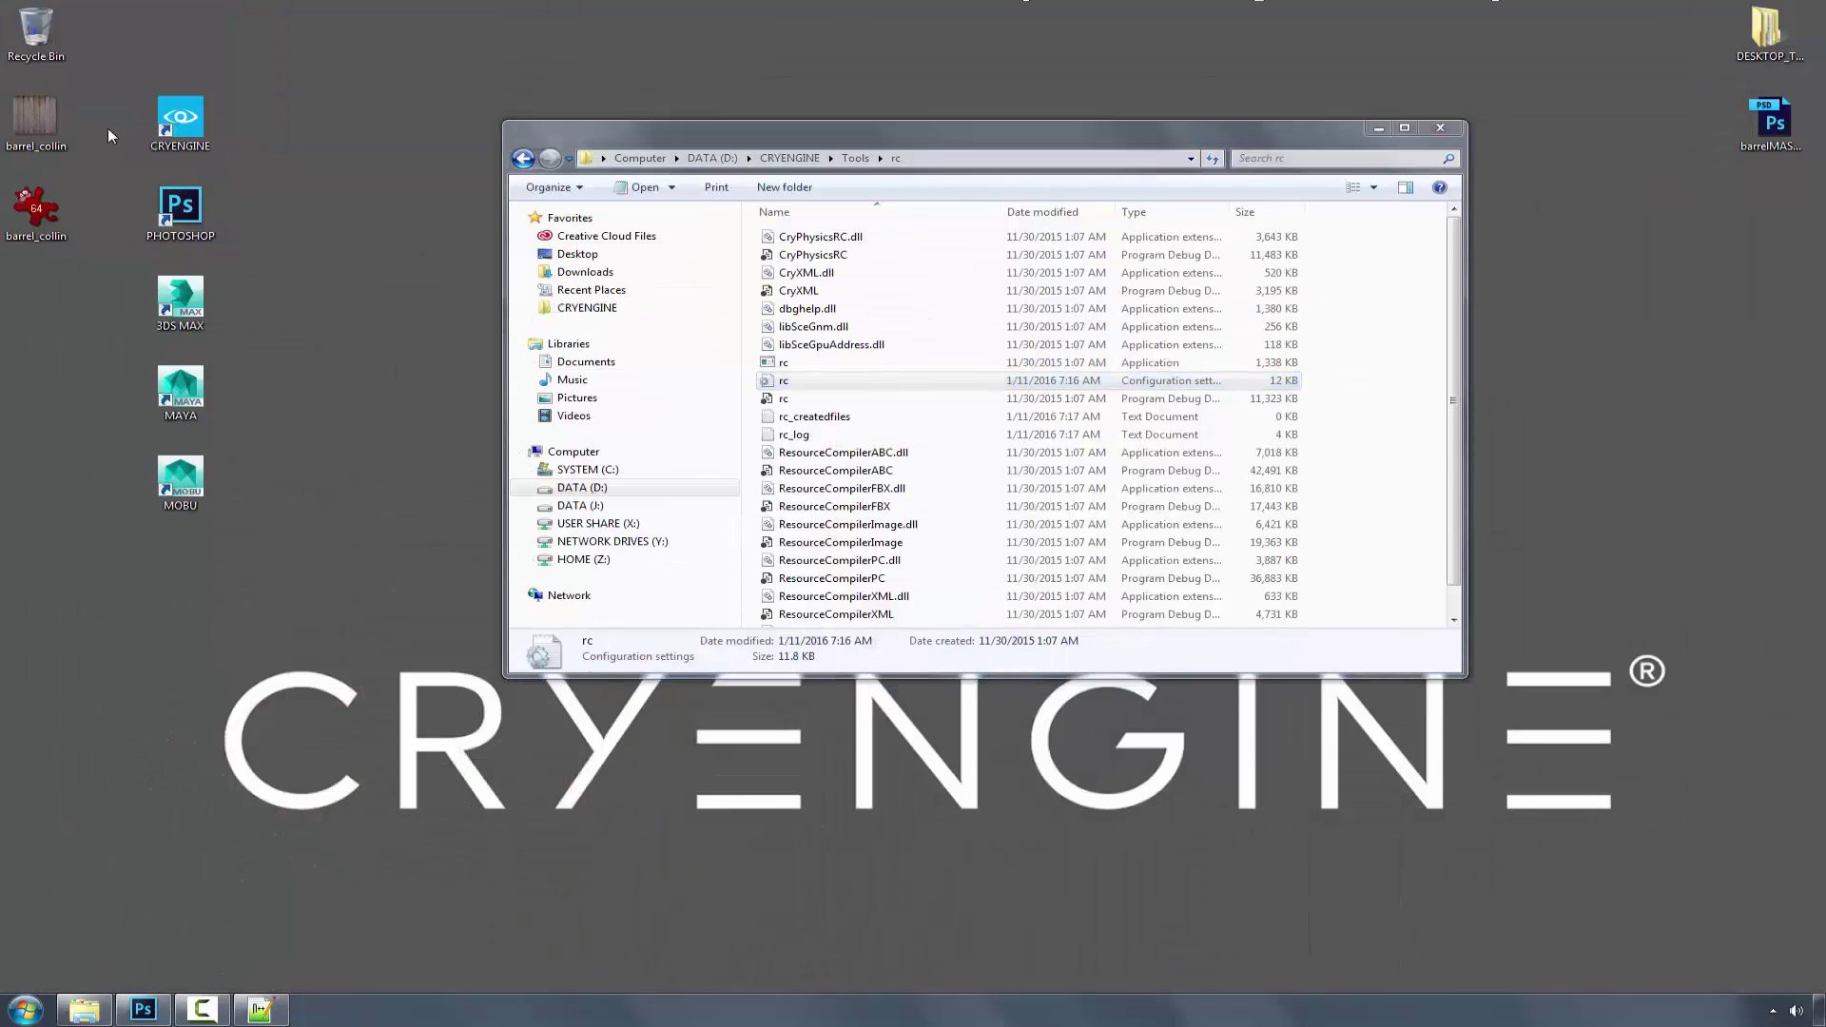
Step: Select the two barrel_collin files, close the rc folder window, and clear the desktop selection
left_click_drag(106, 128, 1396, 410)
left_click(1440, 128)
left_click(1612, 423)
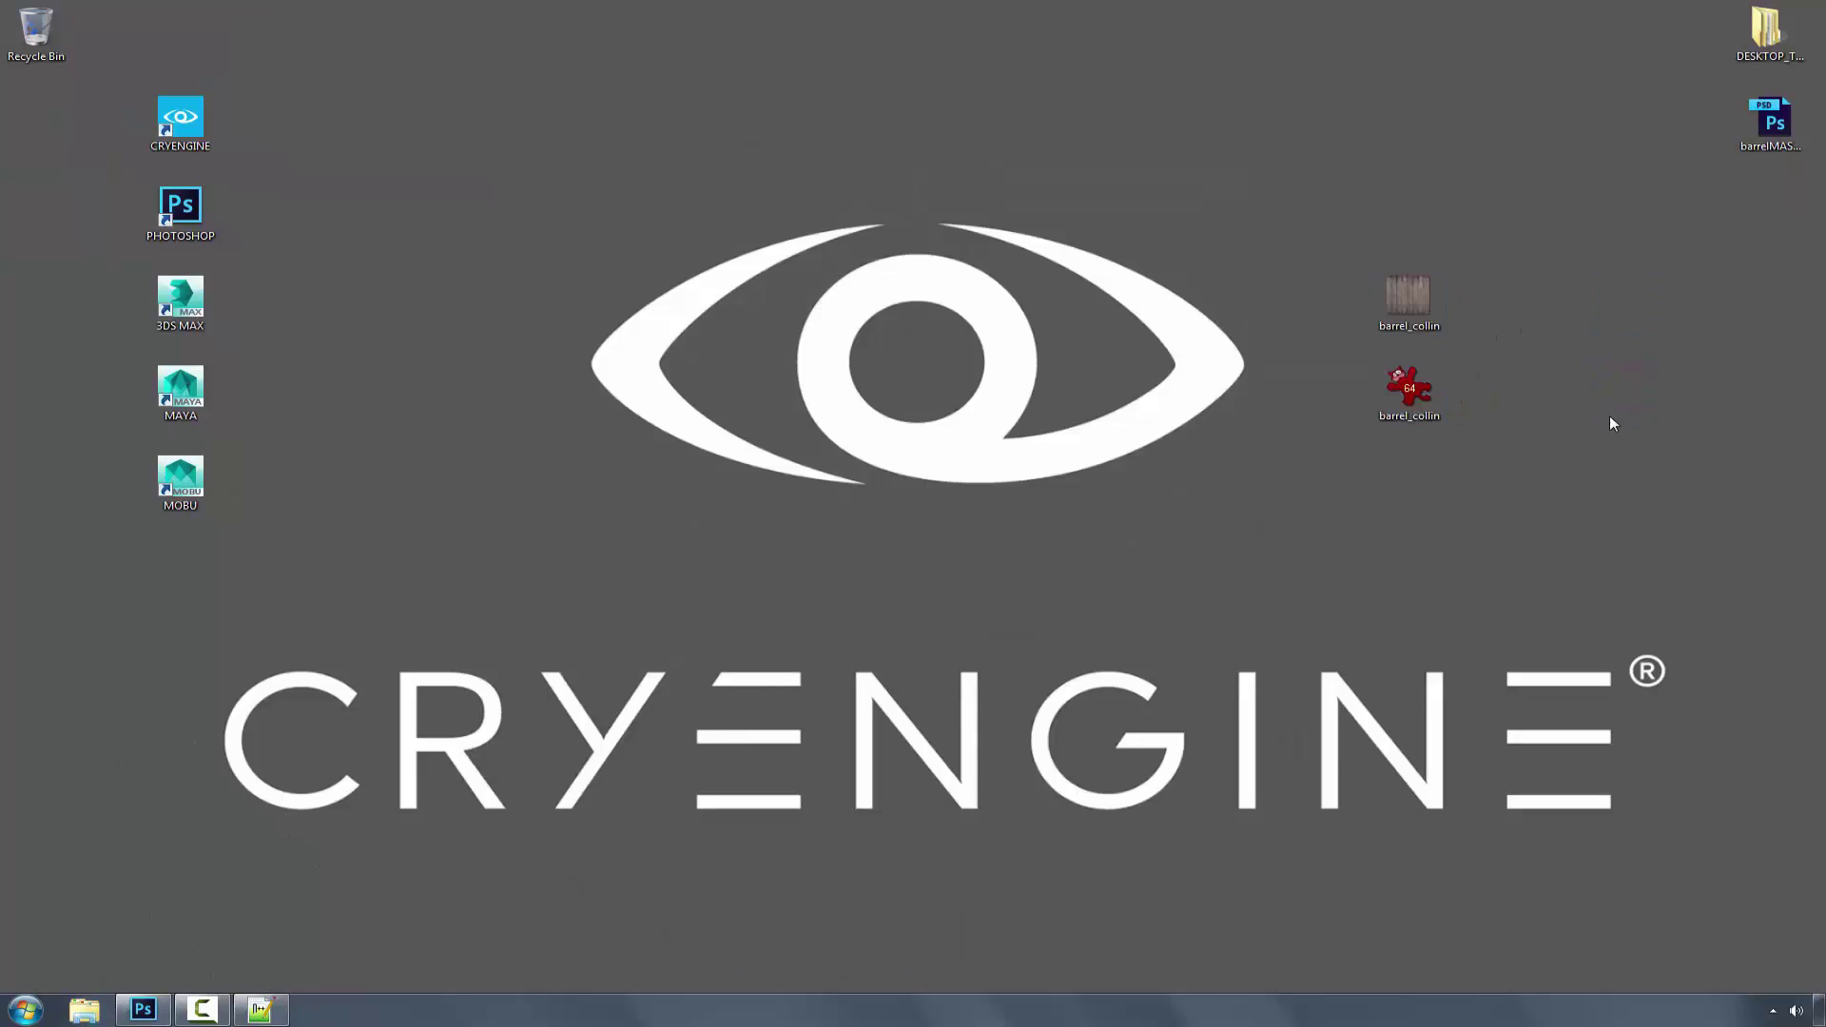
left_click_drag(1565, 231, 1373, 476)
left_click(1549, 495)
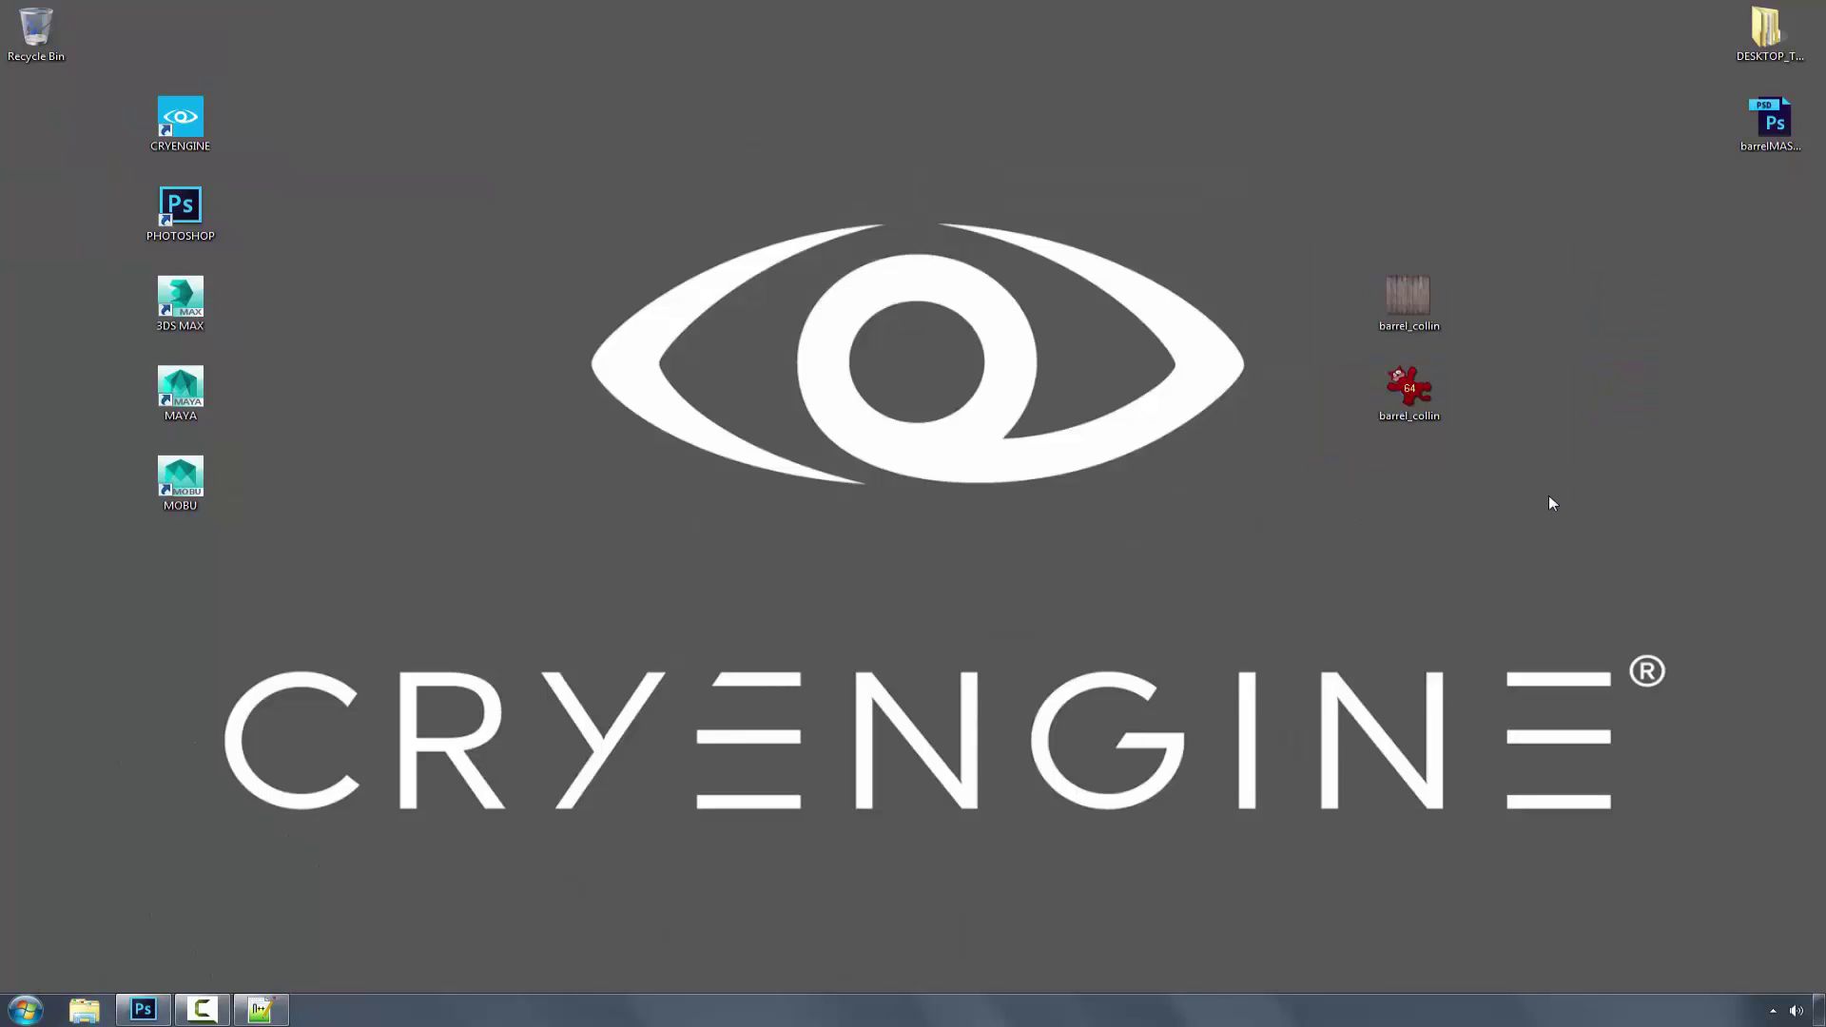